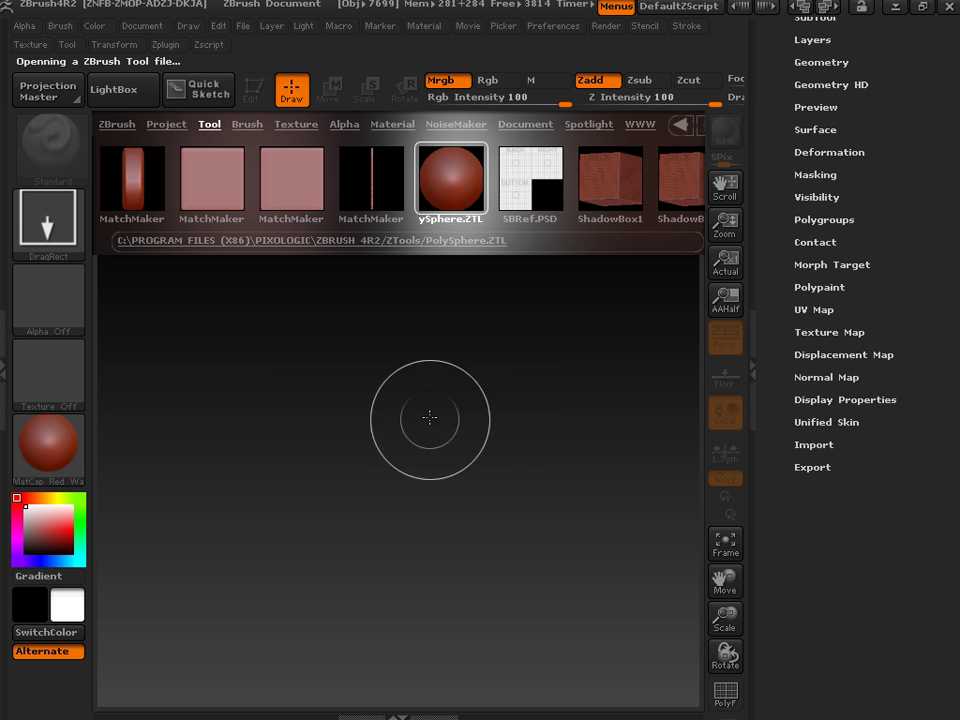
# Place the PolySphere on the canvas in edit mode and convert it to DynaMesh, freezing its subdivision levels
pyautogui.moveTo(403, 414); pyautogui.dragTo(465, 606)
pyautogui.press('t')
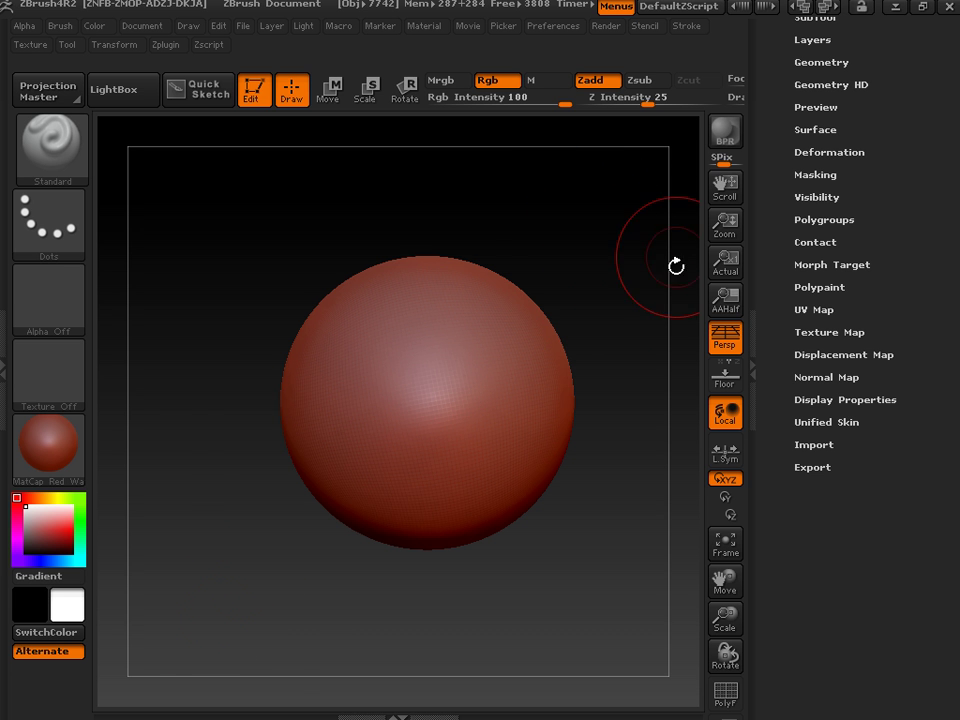
pyautogui.scroll(5, 793, 226)
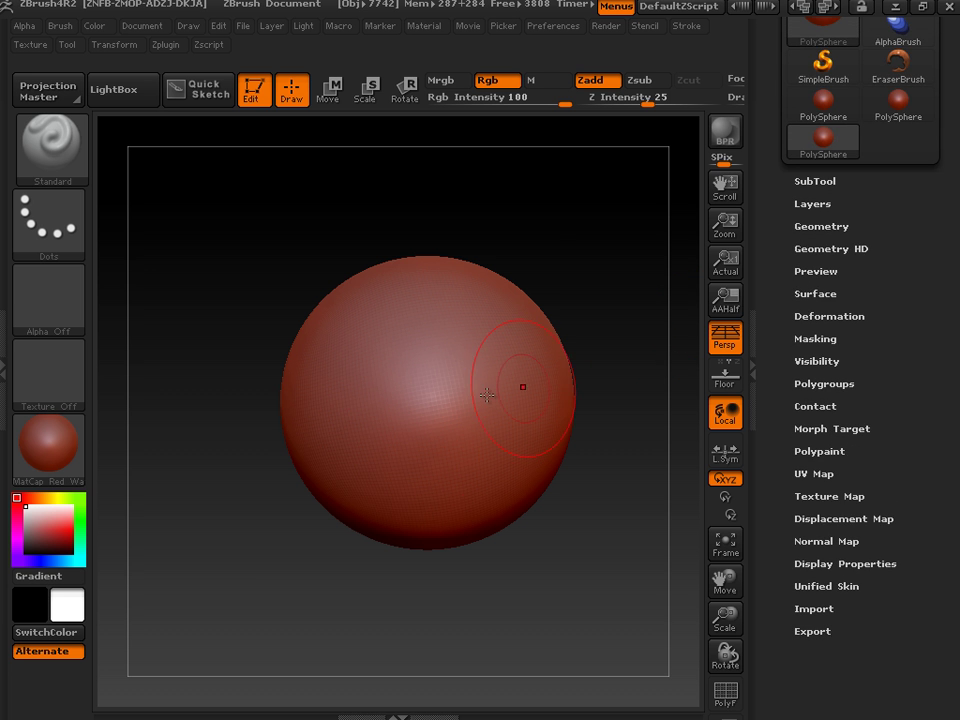
pyautogui.click(822, 226)
pyautogui.scroll(-4, 769, 318)
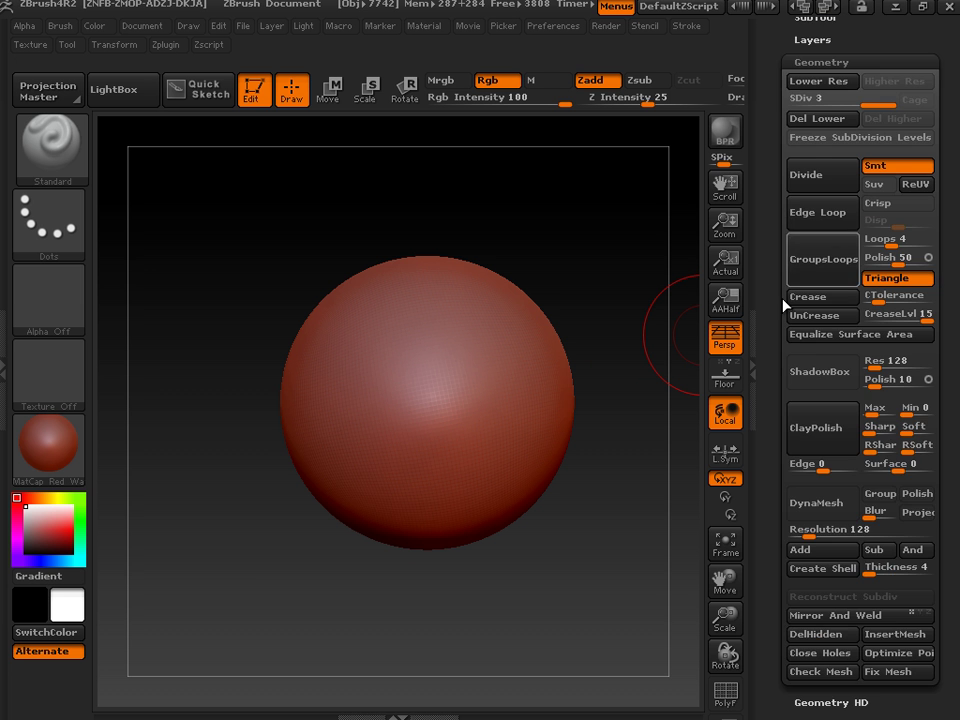
pyautogui.scroll(-2, 769, 318)
pyautogui.click(810, 380)
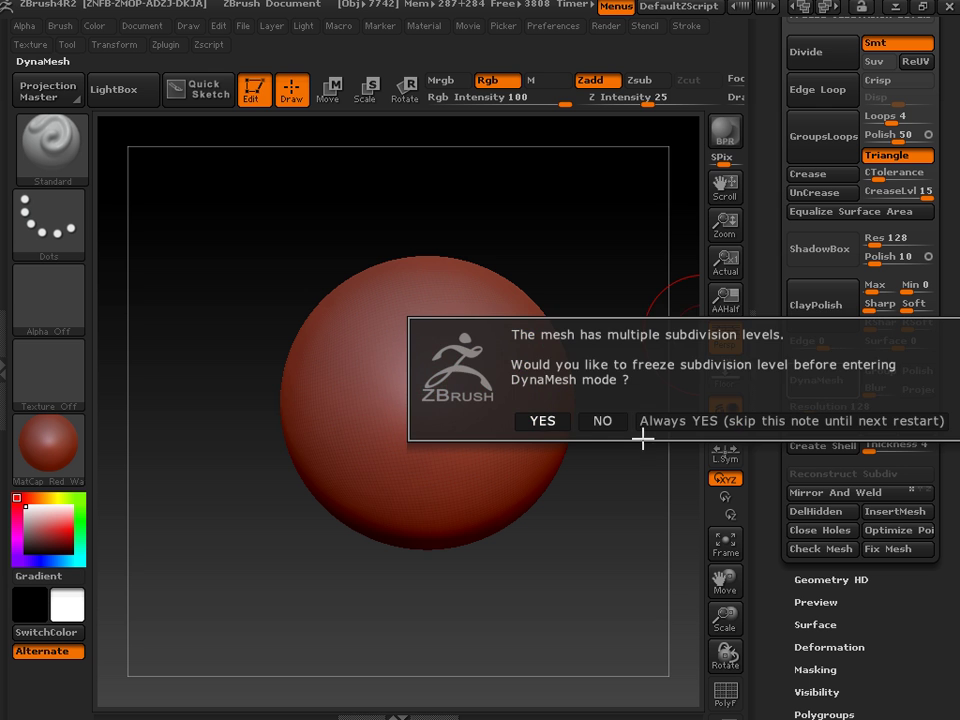
pyautogui.click(545, 421)
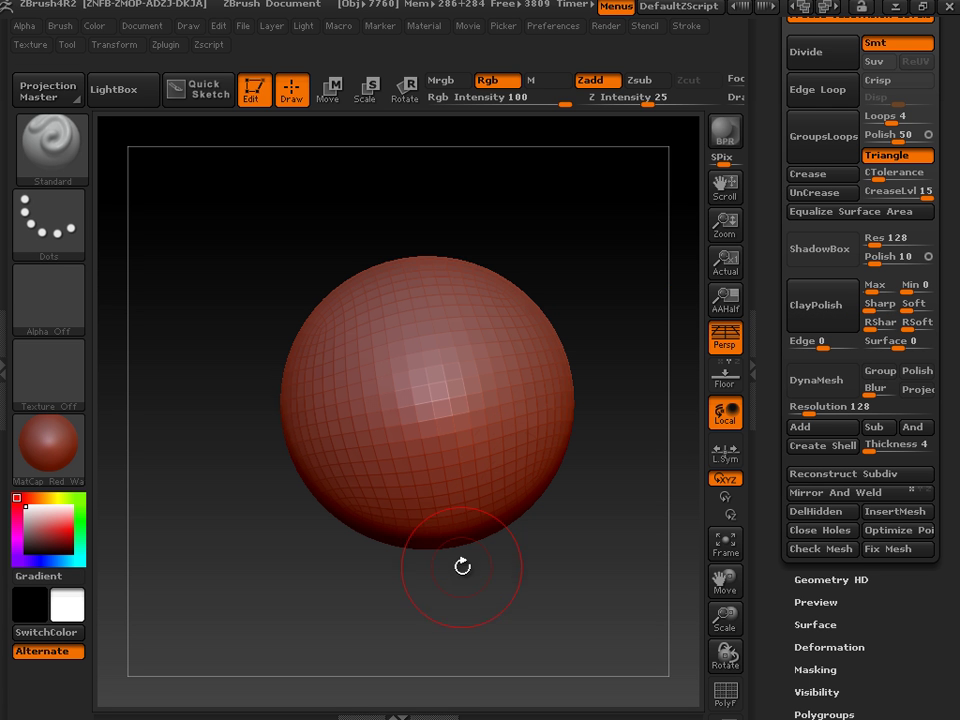
pyautogui.click(812, 380)
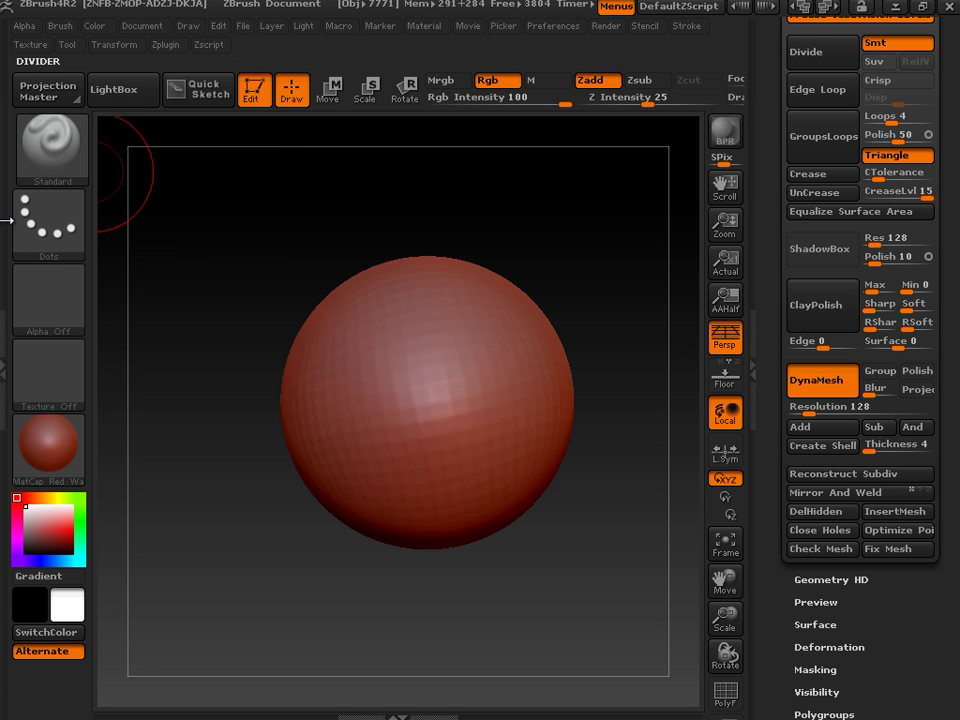
# Insert a CurveLineTube in Zsub mode diagonally through the sphere so both ends protrude, and bend its upper half
pyautogui.click(44, 116)
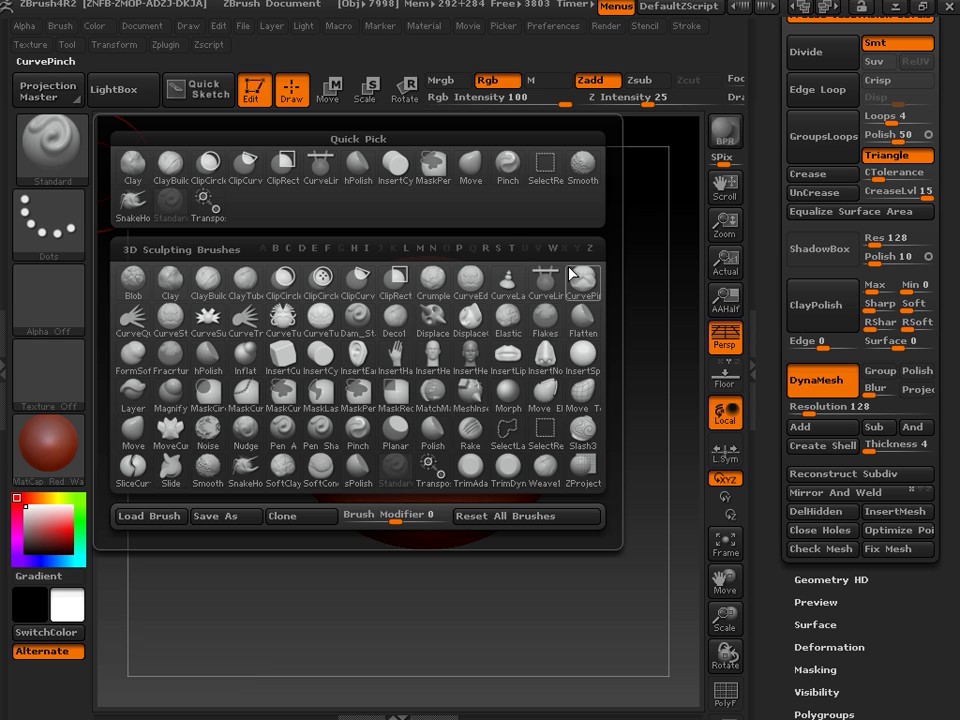
pyautogui.moveTo(545, 293)
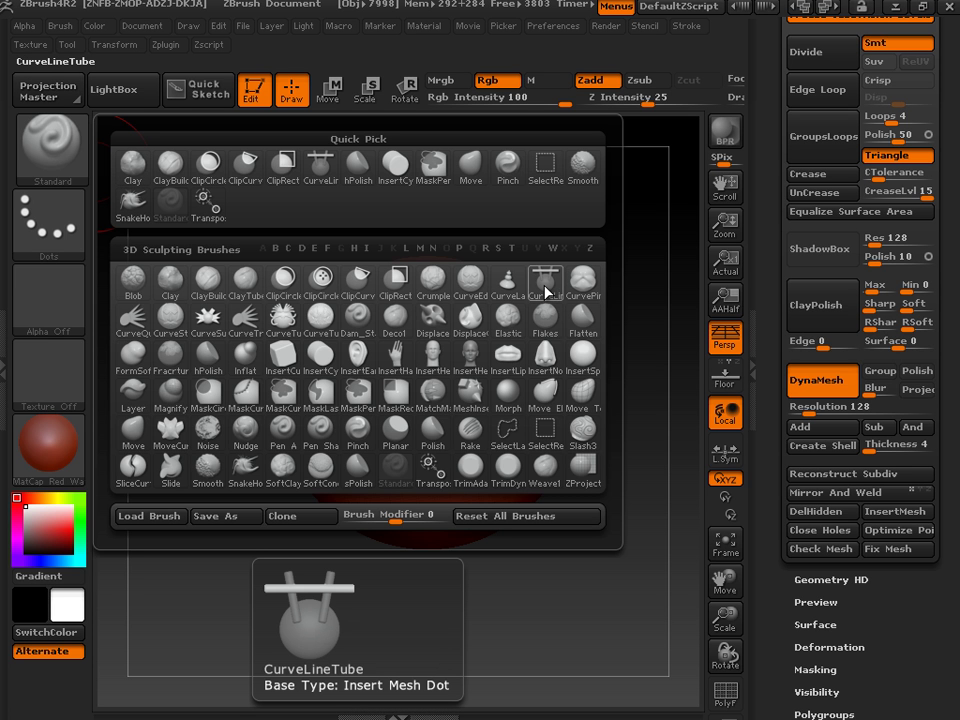
pyautogui.click(545, 289)
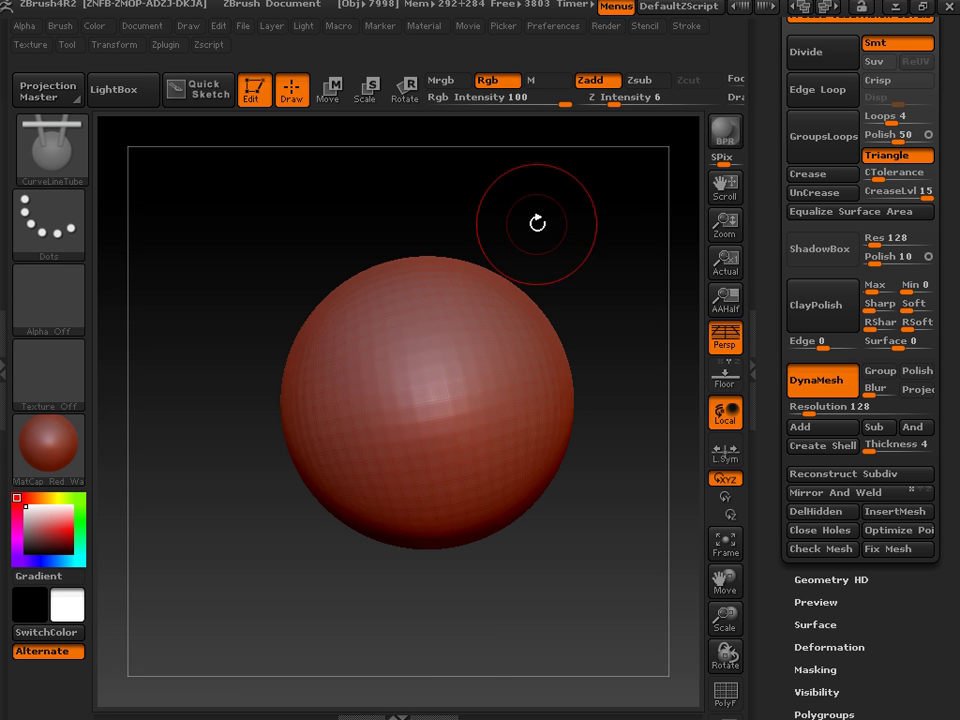
pyautogui.click(641, 81)
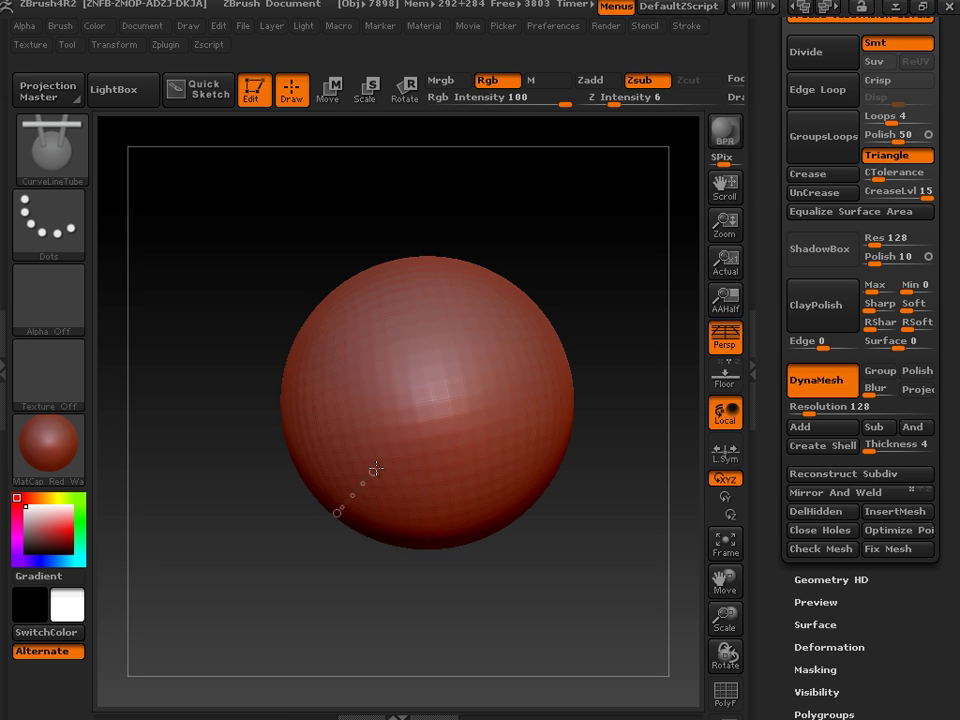
pyautogui.moveTo(567, 287); pyautogui.dragTo(669, 164)
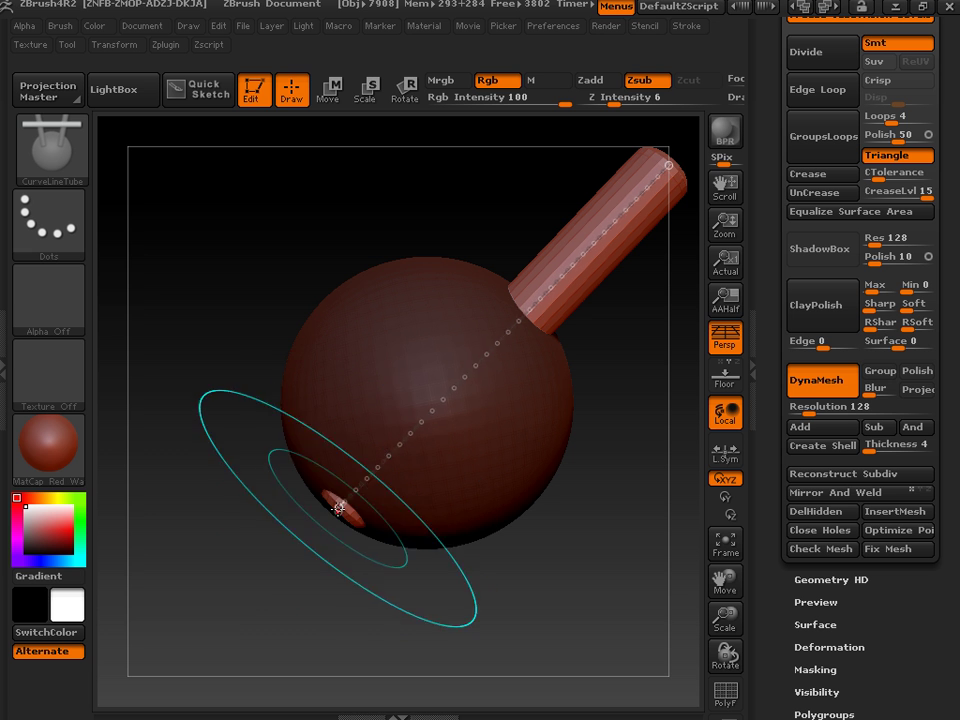
pyautogui.moveTo(338, 508); pyautogui.dragTo(203, 634)
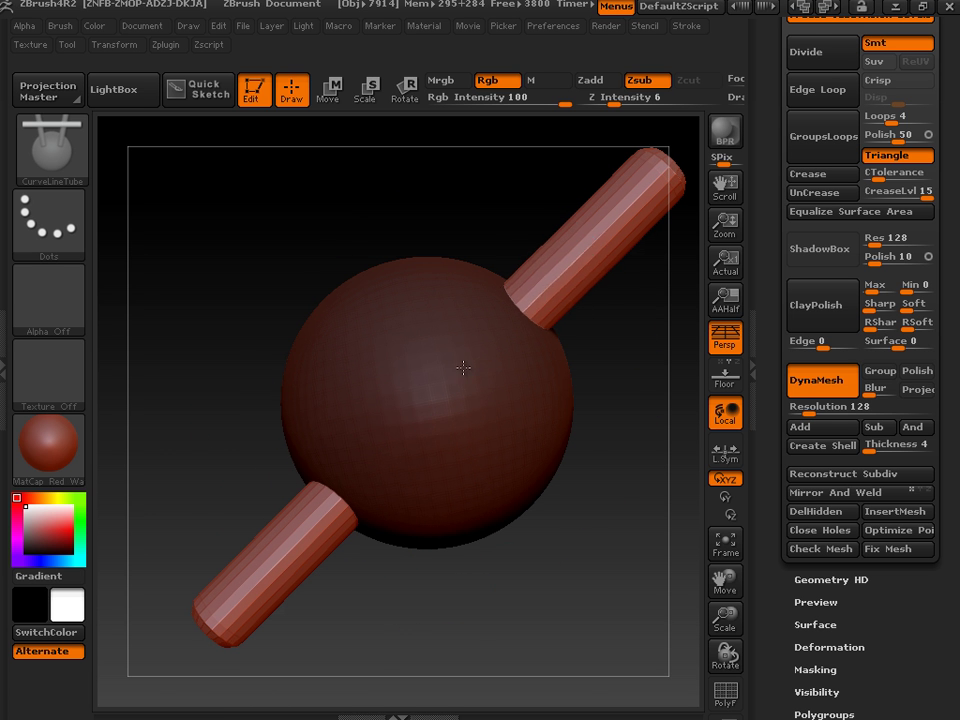
pyautogui.moveTo(465, 366); pyautogui.dragTo(354, 329)
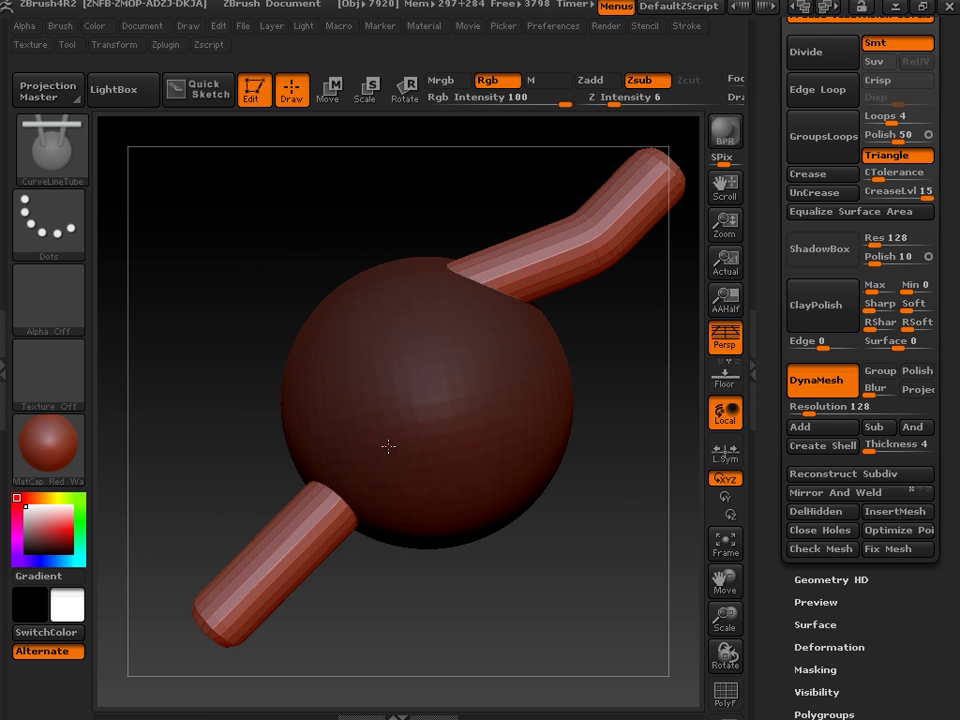
pyautogui.moveTo(383, 446); pyautogui.dragTo(412, 458)
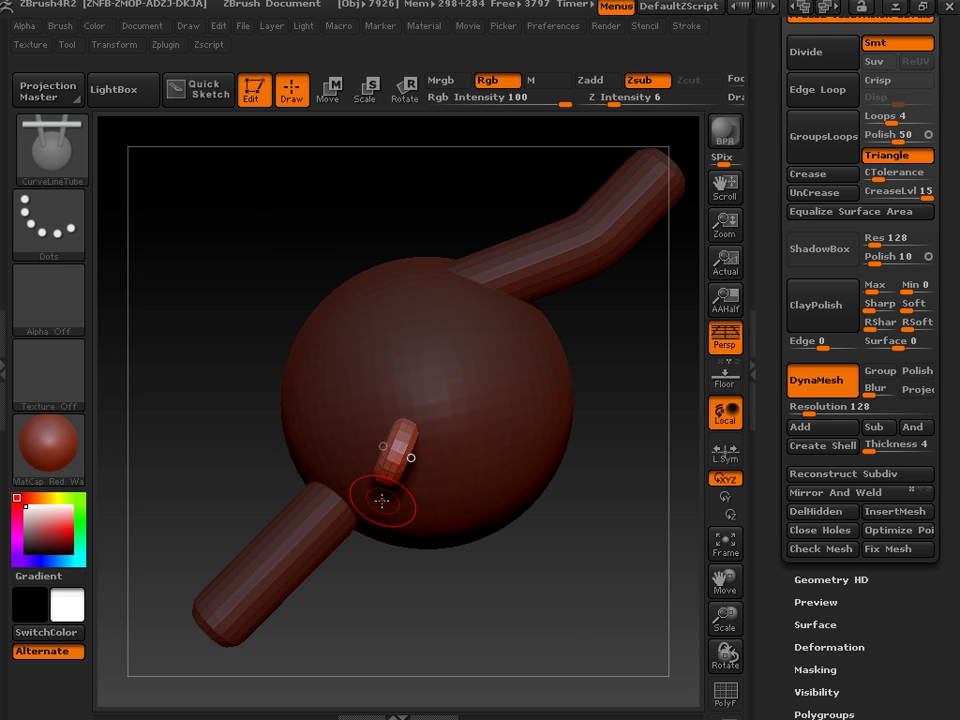
pyautogui.hotkey('ctrl', 'z')
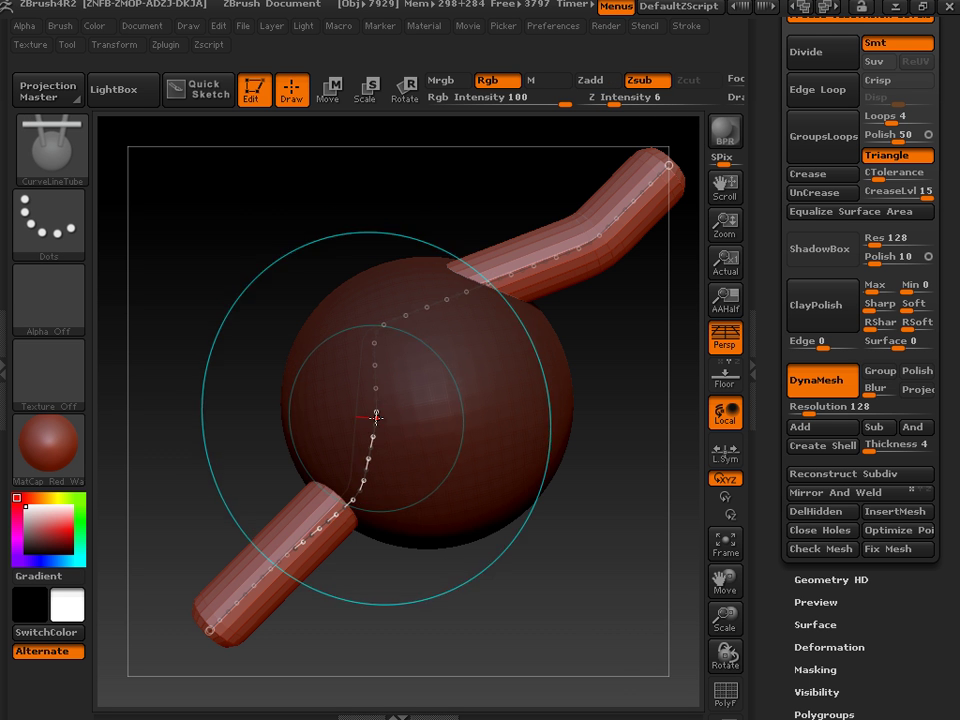
pyautogui.moveTo(386, 420); pyautogui.dragTo(406, 431)
pyautogui.hotkey('ctrl', 'z')
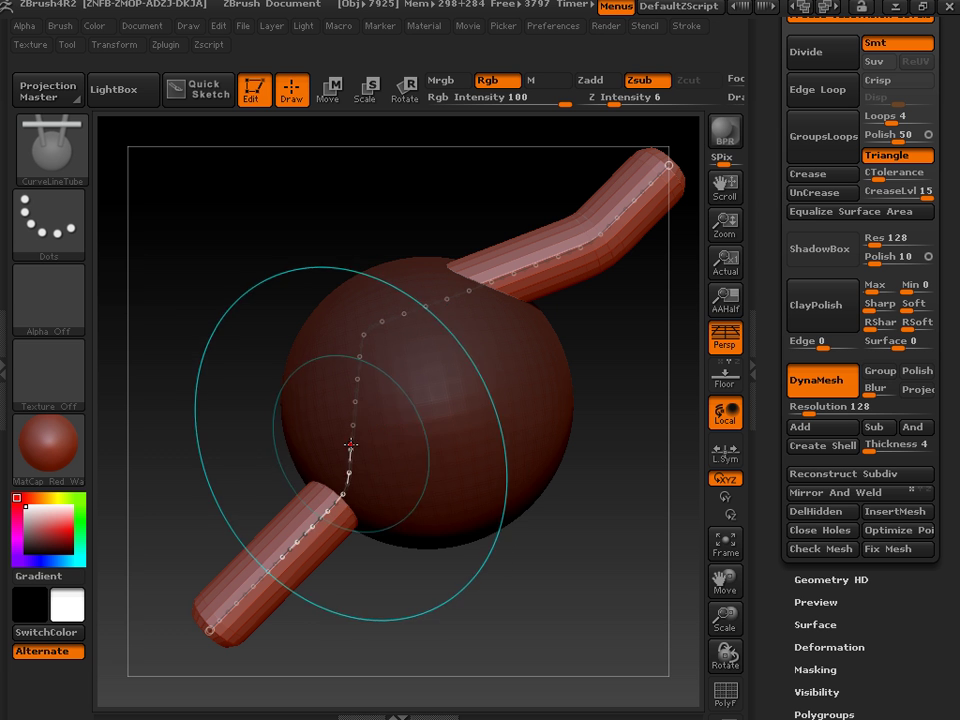
pyautogui.click(381, 499)
pyautogui.hotkey('ctrl', 'z')
# Bend the lower half of the tube toward the sphere's underside and shift its lower end slightly outward
pyautogui.click(356, 493)
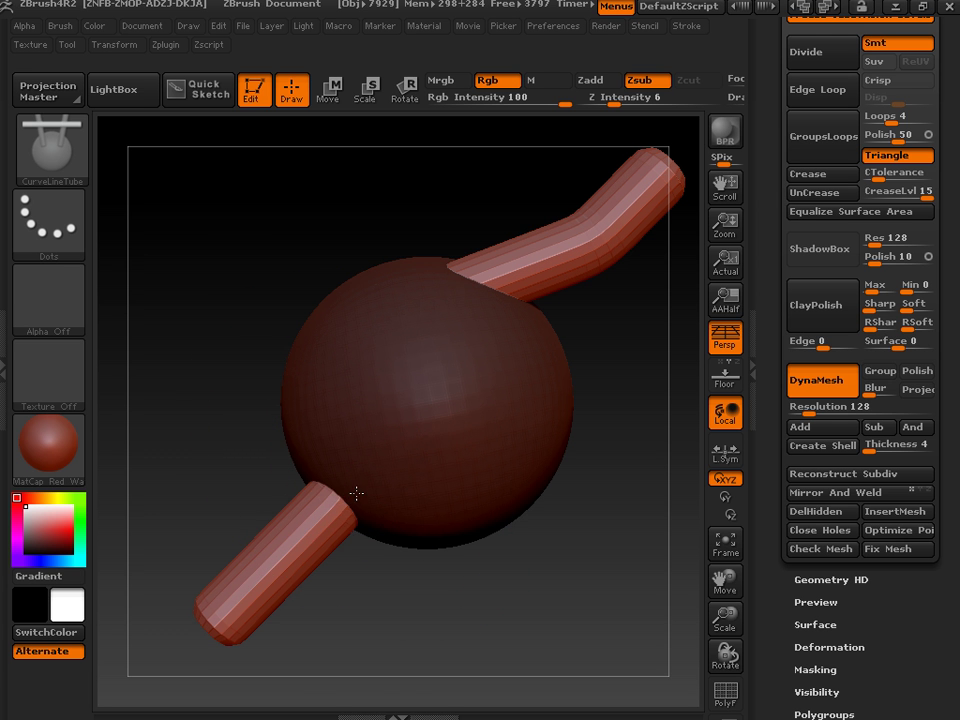
pyautogui.moveTo(356, 493); pyautogui.dragTo(430, 538)
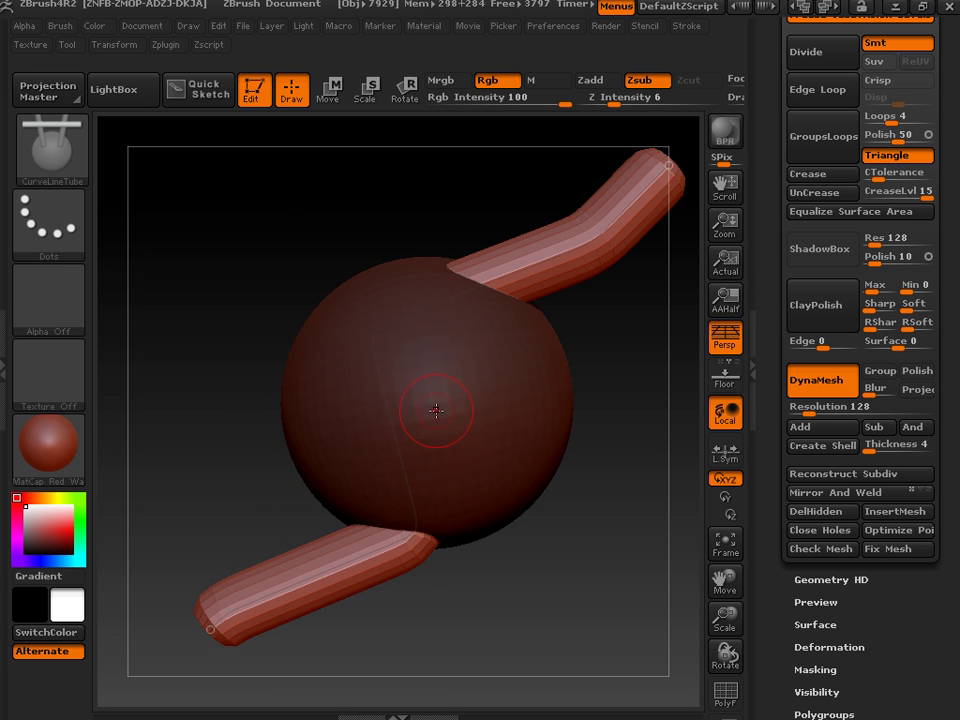
pyautogui.click(377, 326)
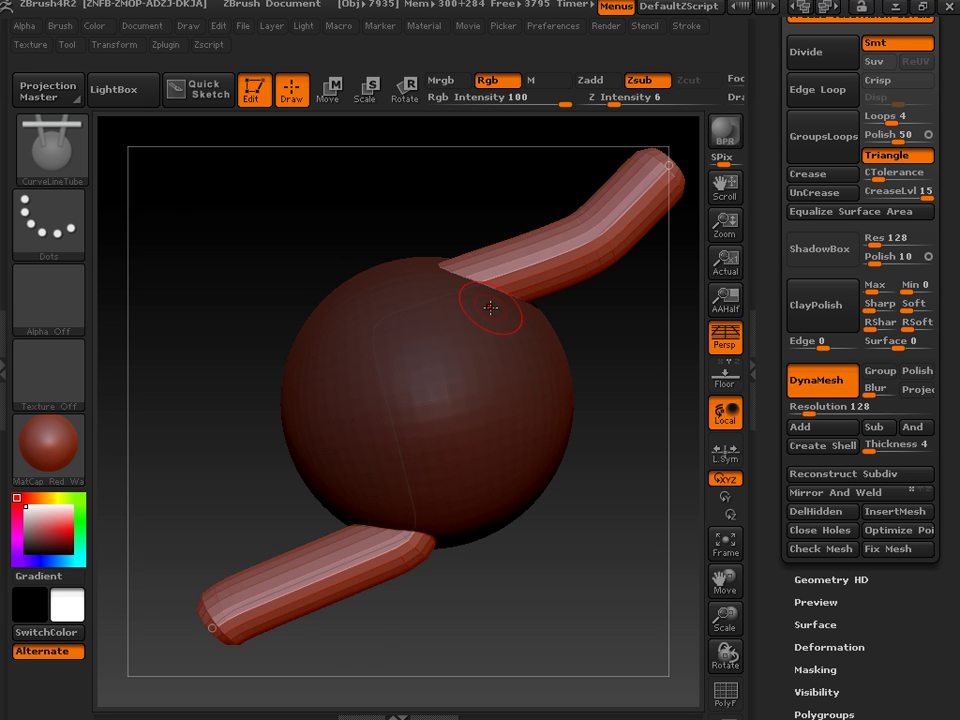
pyautogui.moveTo(212, 632)
pyautogui.mouseDown()
pyautogui.moveTo(242, 646)
pyautogui.moveTo(192, 633)
pyautogui.moveTo(197, 626)
pyautogui.mouseUp()
# Clear the mask, display the PolyFrame wireframe and remesh the DynaMesh to cut the bent tube out of the sphere
pyautogui.press('ctrl')
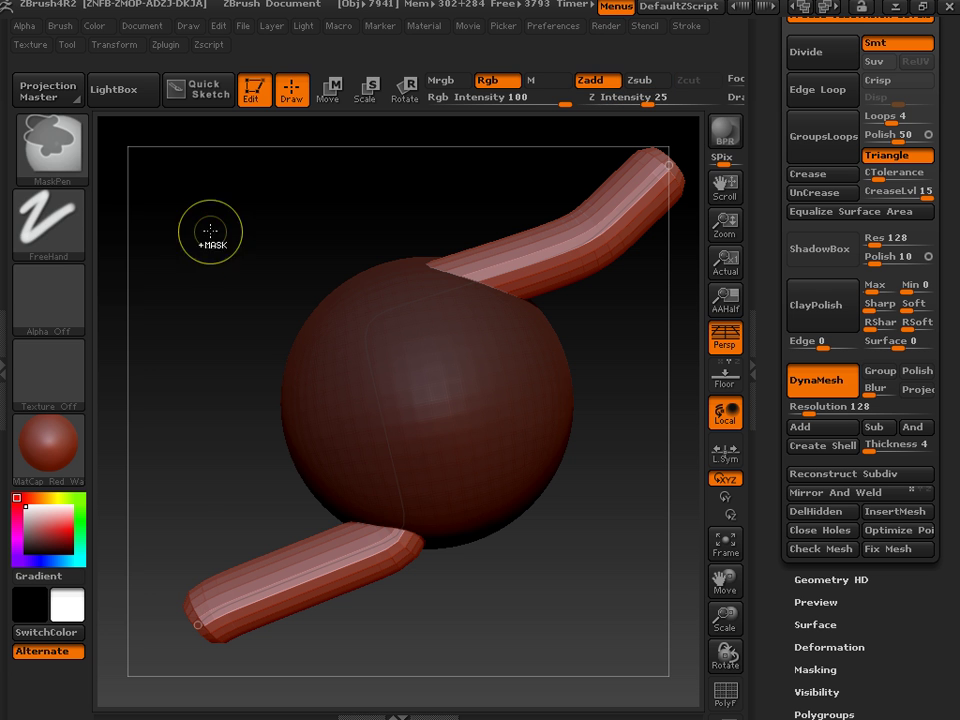
pyautogui.keyDown('ctrl'); pyautogui.moveTo(212, 427); pyautogui.dragTo(204, 489); pyautogui.keyUp('ctrl')
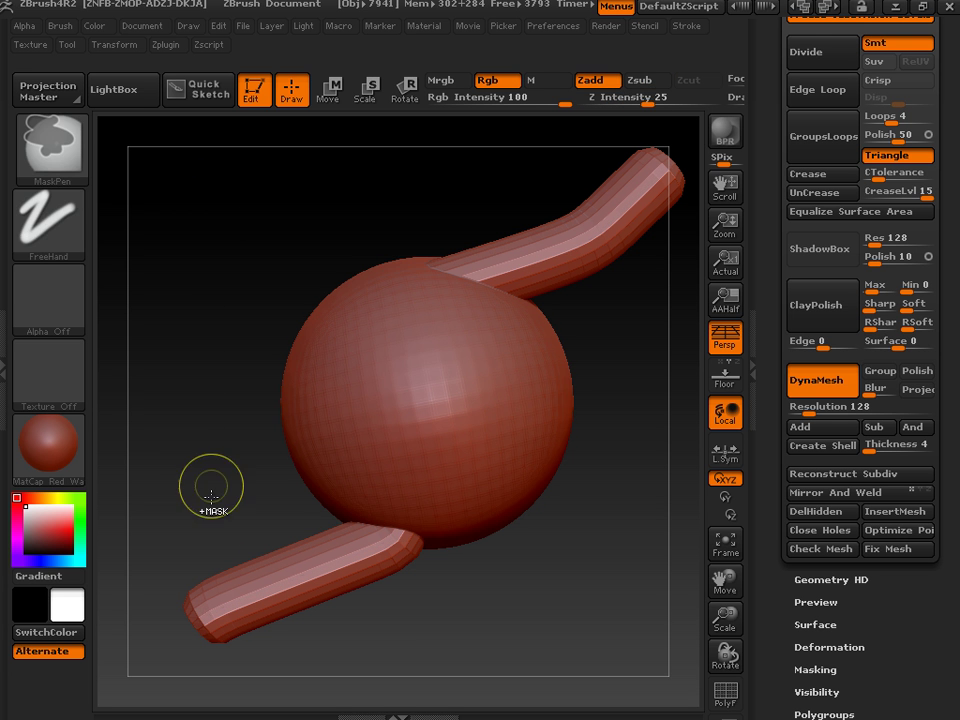
pyautogui.click(728, 695)
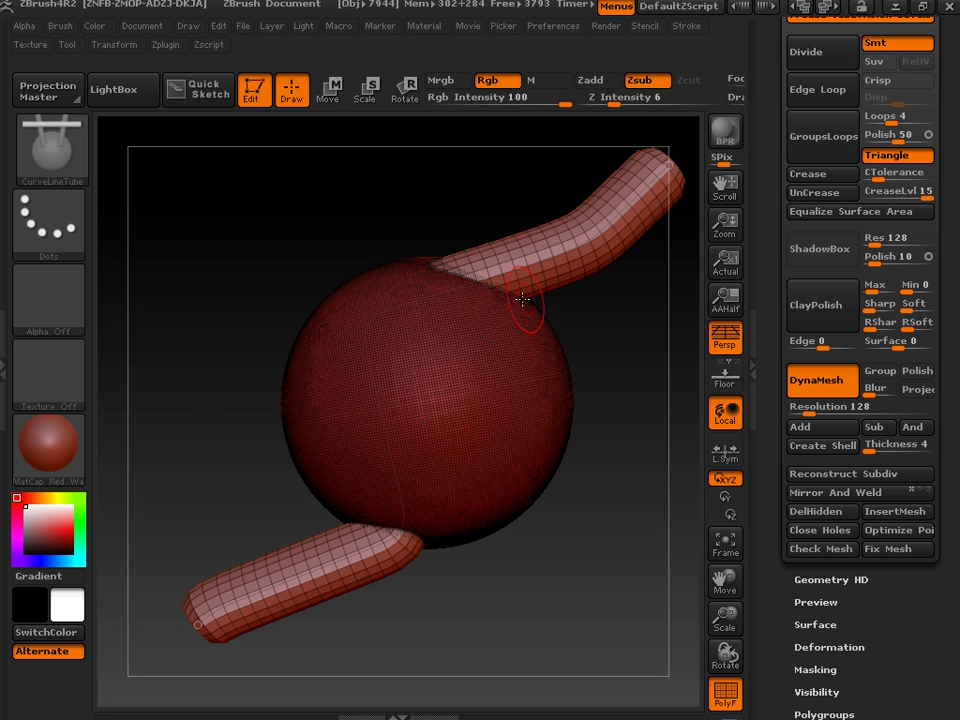
pyautogui.press('ctrl')
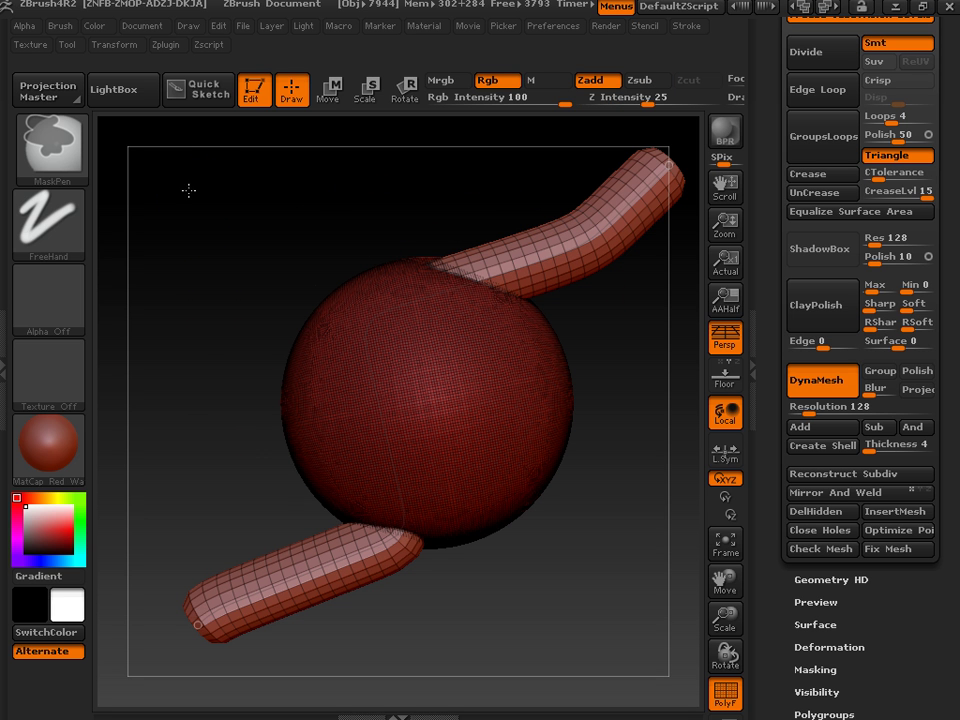
pyautogui.keyDown('ctrl'); pyautogui.moveTo(198, 362); pyautogui.dragTo(202, 514); pyautogui.keyUp('ctrl')
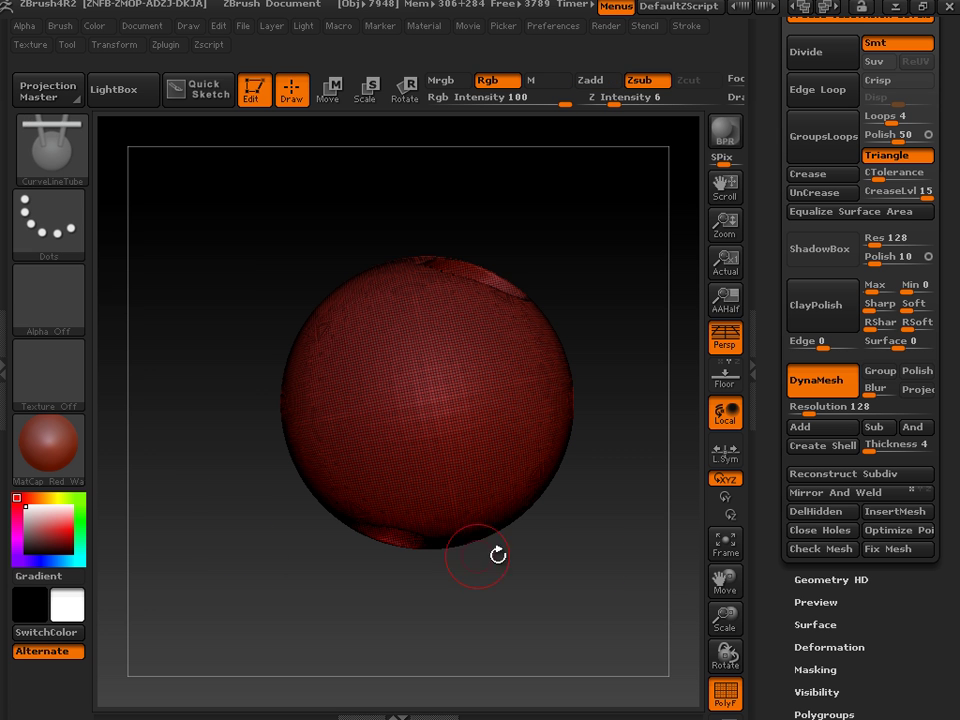
# Insert a second CurveLineTube in Zsub mode horizontally across the sphere and extend its left end beyond the surface
pyautogui.moveTo(656, 279)
pyautogui.mouseDown()
pyautogui.moveTo(634, 422)
pyautogui.moveTo(572, 444)
pyautogui.moveTo(600, 437)
pyautogui.moveTo(560, 438)
pyautogui.mouseUp()
pyautogui.moveTo(318, 402); pyautogui.dragTo(428, 438)
pyautogui.moveTo(555, 275); pyautogui.dragTo(554, 309)
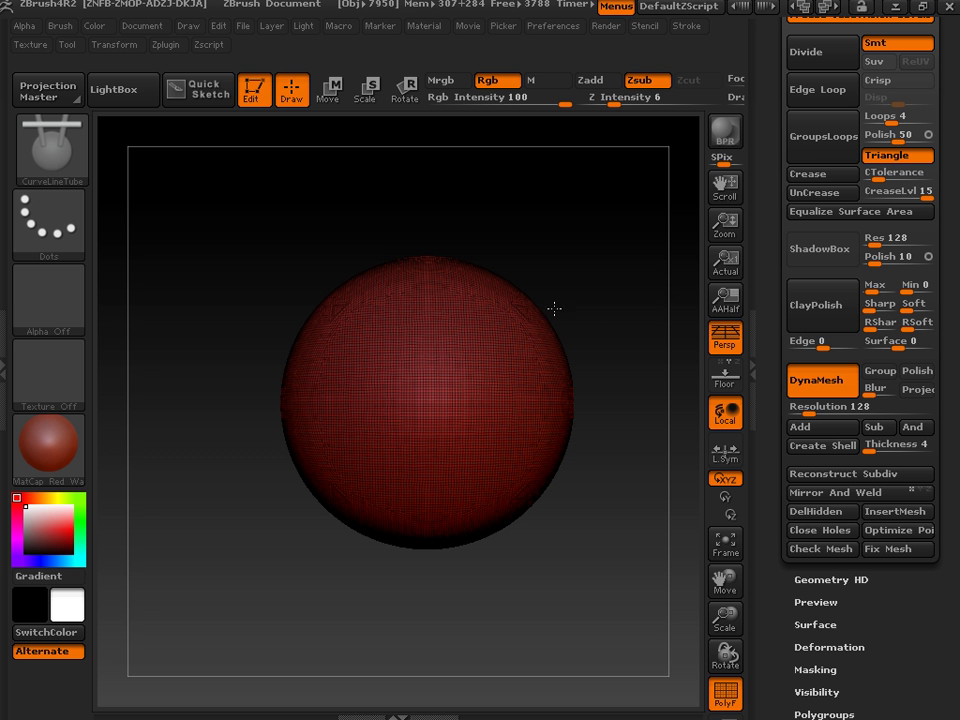
pyautogui.click(52, 152)
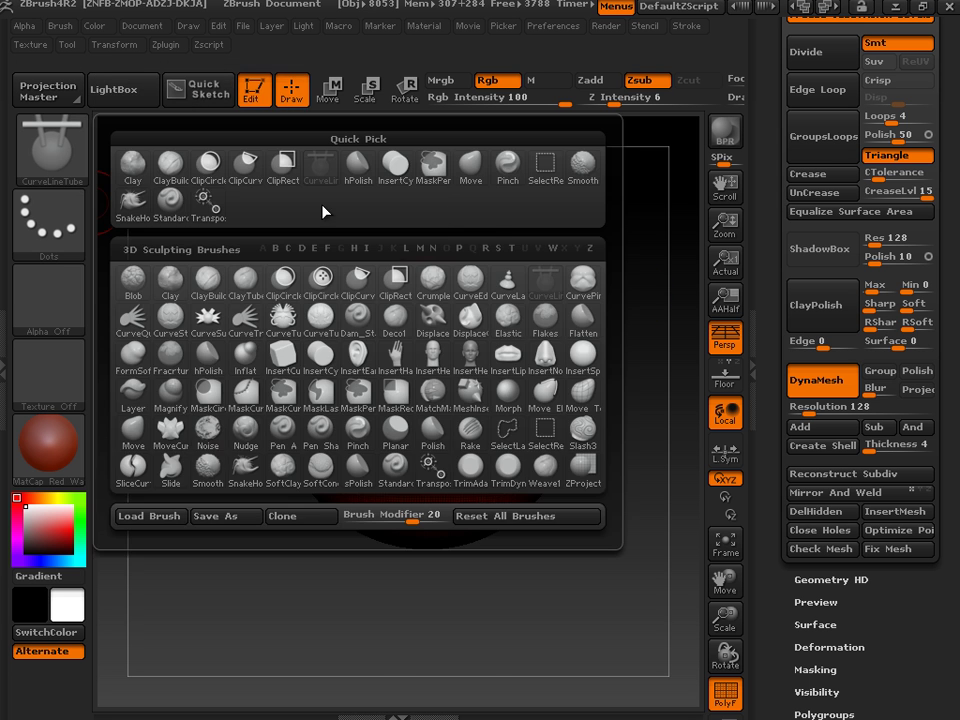
pyautogui.click(544, 282)
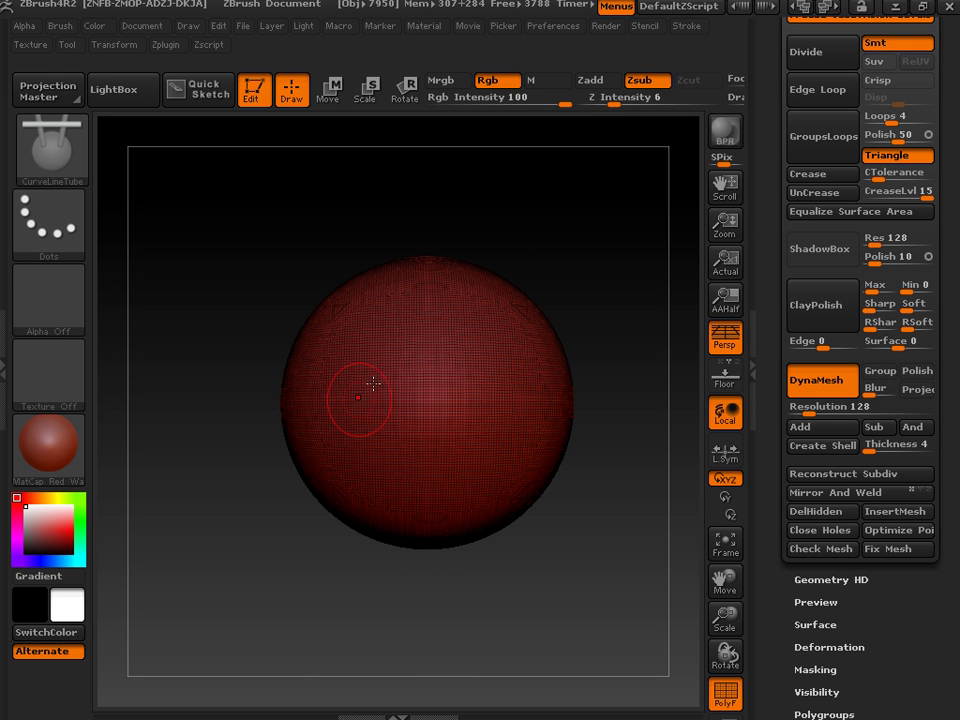
pyautogui.click(632, 79)
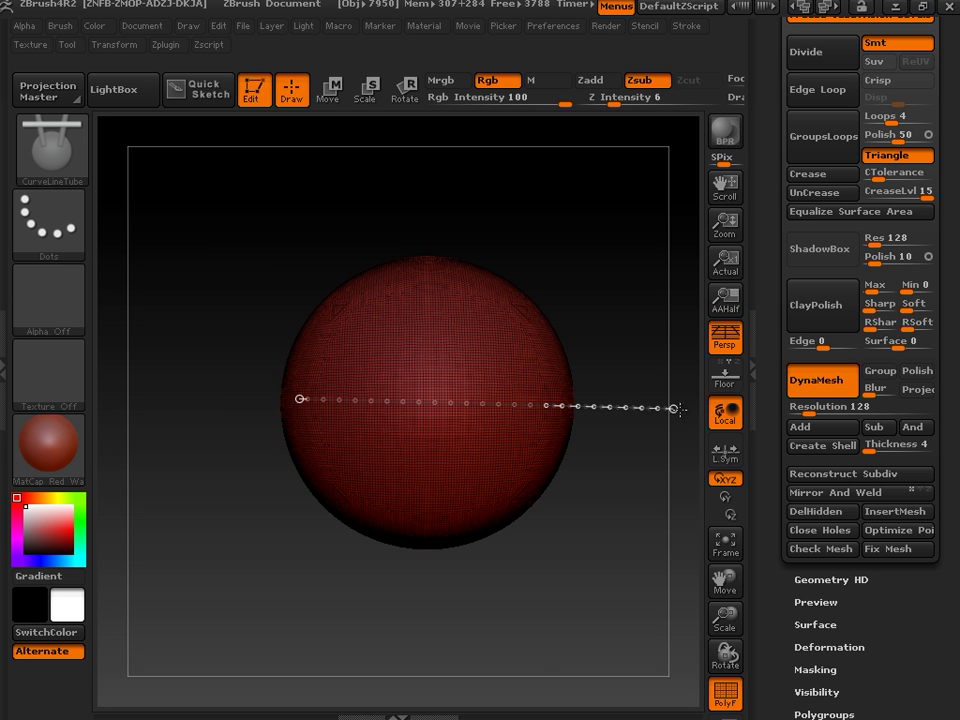
pyautogui.moveTo(706, 409); pyautogui.dragTo(700, 403)
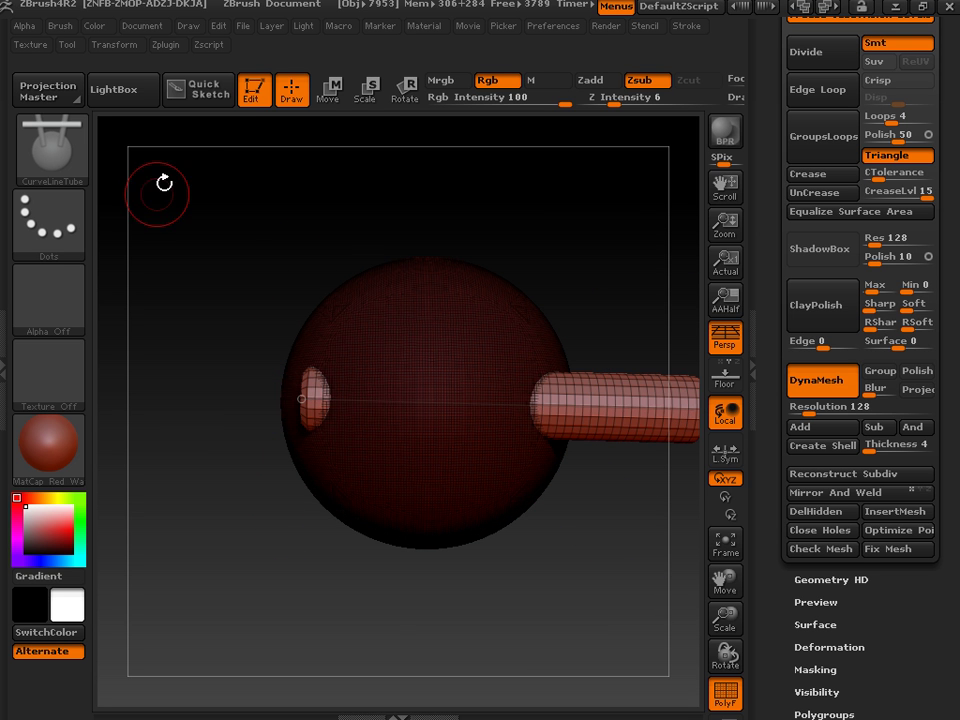
pyautogui.click(329, 93)
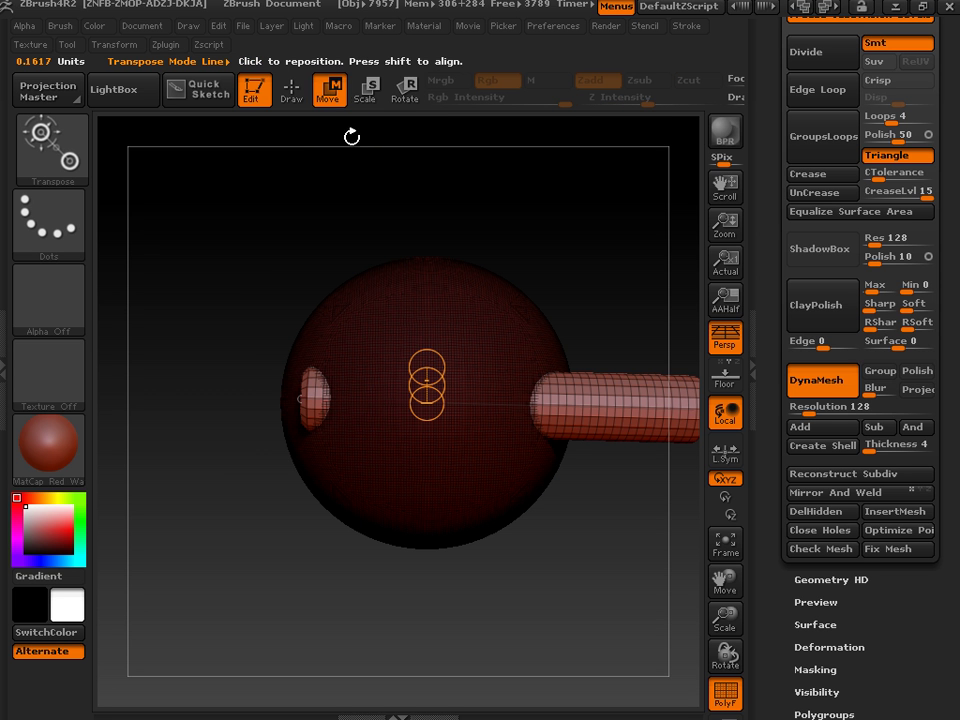
pyautogui.click(292, 92)
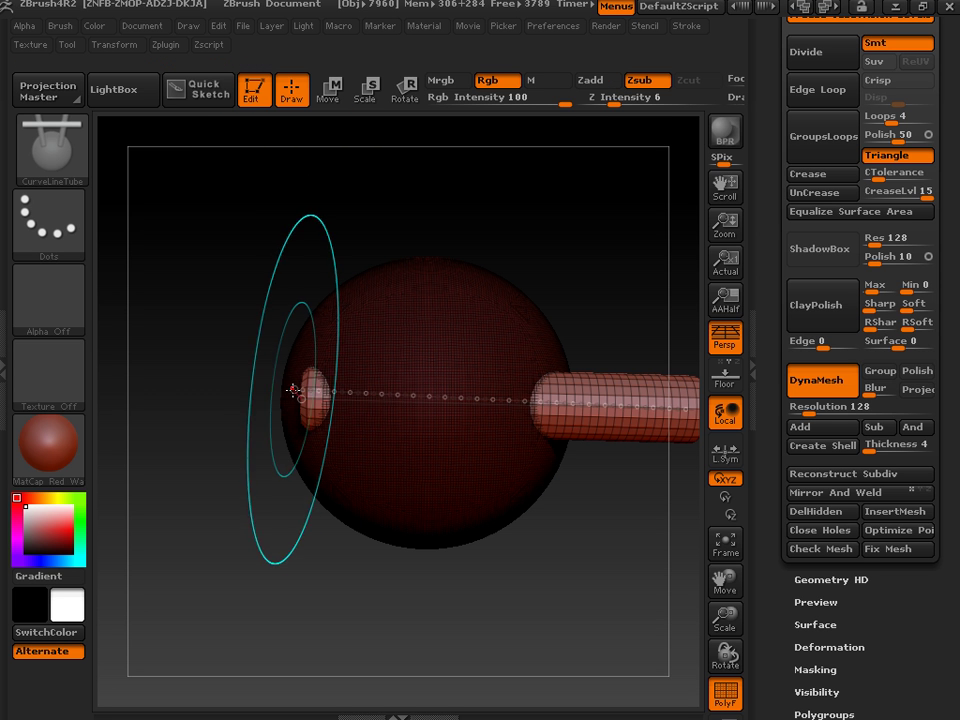
pyautogui.moveTo(276, 398); pyautogui.dragTo(132, 378)
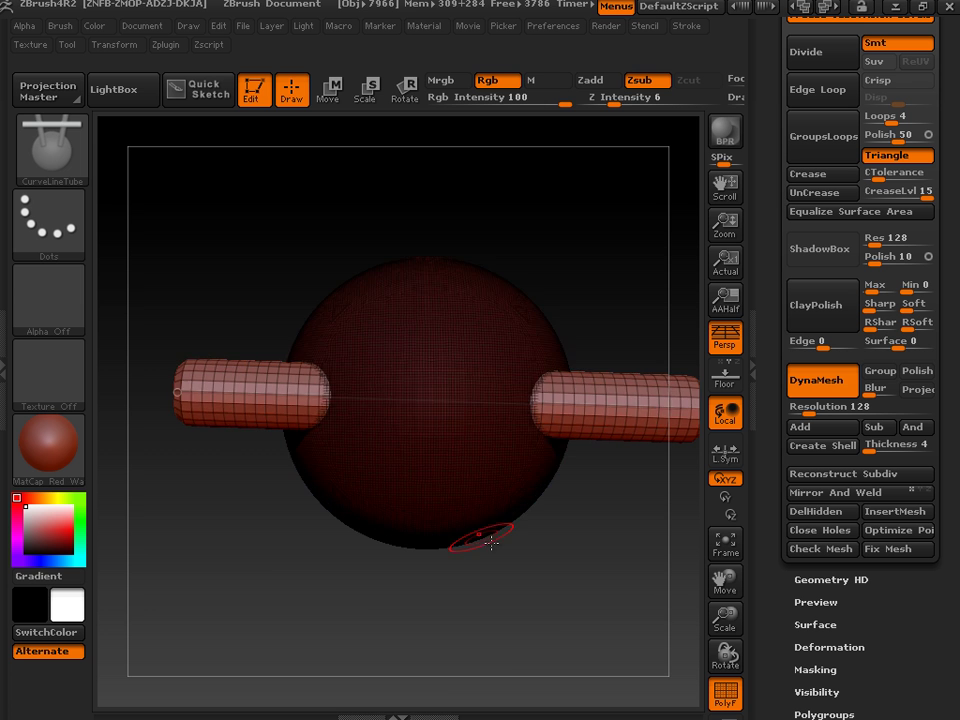
# Move the horizontal tube with the Transpose line so it passes through the middle of the sphere
pyautogui.moveTo(467, 538)
pyautogui.mouseDown()
pyautogui.moveTo(497, 399)
pyautogui.moveTo(530, 355)
pyautogui.mouseUp()
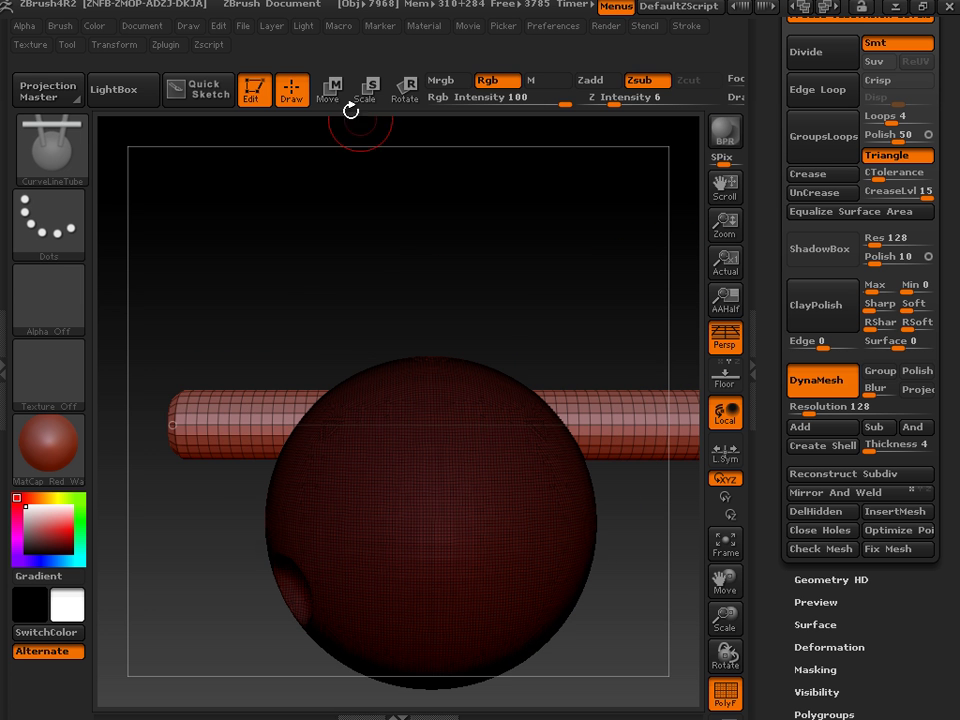
pyautogui.press('w')
pyautogui.moveTo(180, 406); pyautogui.dragTo(683, 418)
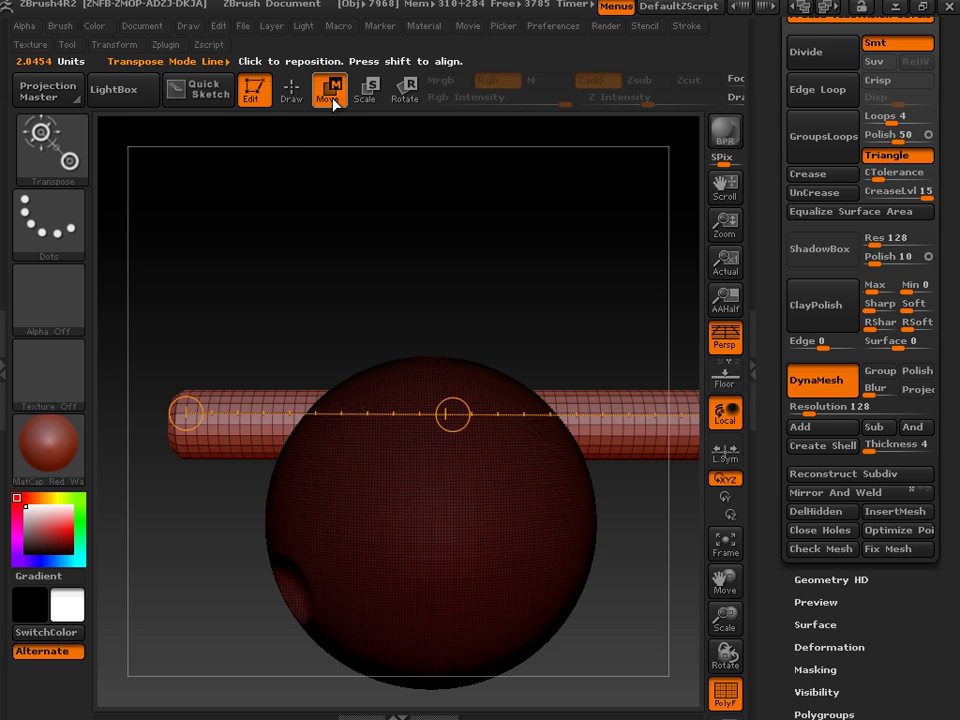
pyautogui.moveTo(455, 425); pyautogui.dragTo(435, 521)
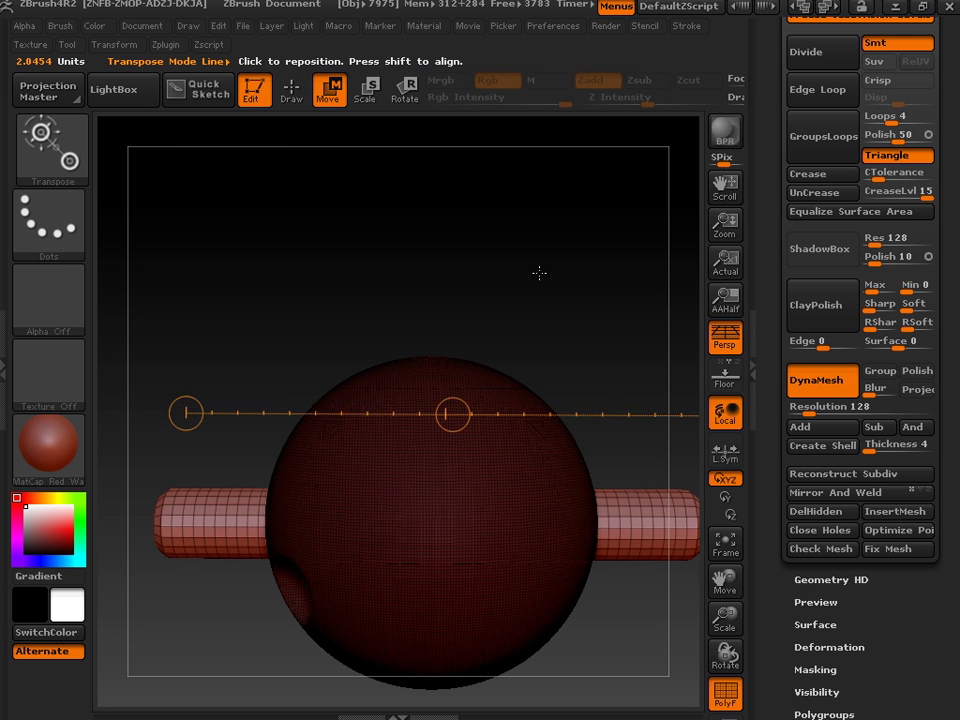
# Clear the mask and remesh the DynaMesh to cut the horizontal tube out of the sphere, and inspect the hole from several sides
pyautogui.moveTo(538, 272); pyautogui.dragTo(456, 322)
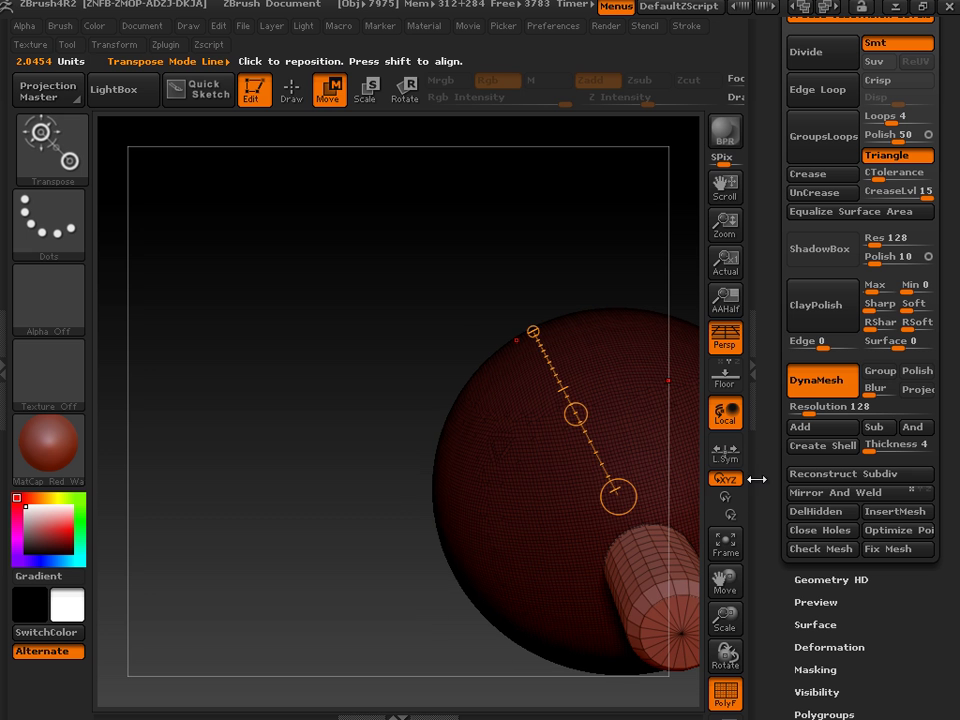
pyautogui.click(291, 91)
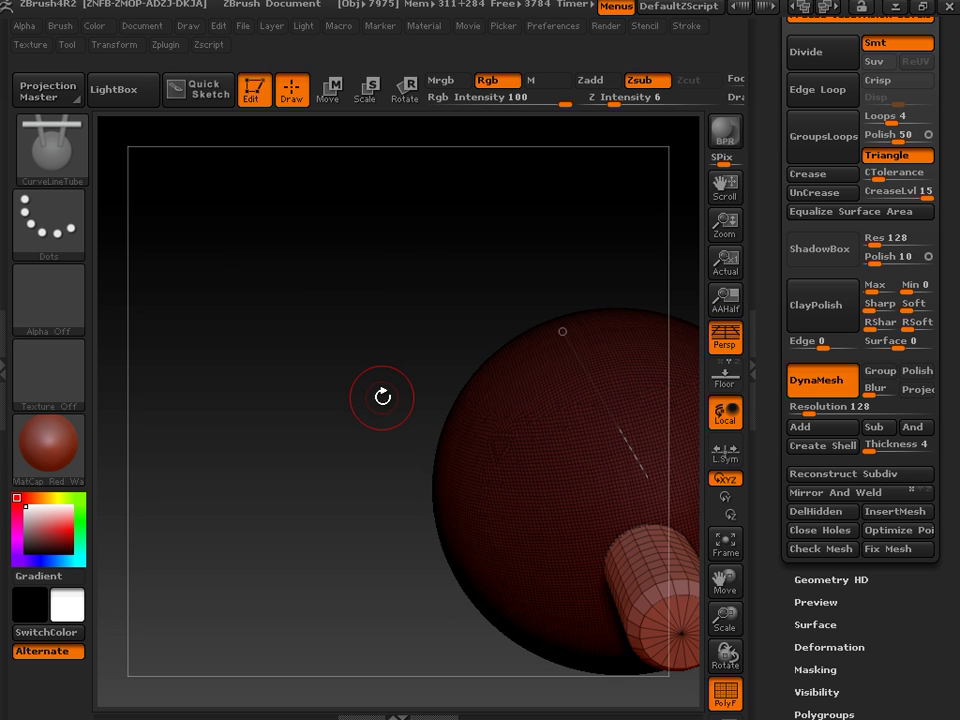
pyautogui.moveTo(349, 210)
pyautogui.keyDown('ctrl'); pyautogui.mouseDown()
pyautogui.moveTo(330, 422)
pyautogui.moveTo(345, 650)
pyautogui.mouseUp(); pyautogui.keyUp('ctrl')
pyautogui.keyDown('ctrl'); pyautogui.moveTo(343, 205); pyautogui.dragTo(331, 621); pyautogui.keyUp('ctrl')
pyautogui.moveTo(724, 579); pyautogui.dragTo(579, 506)
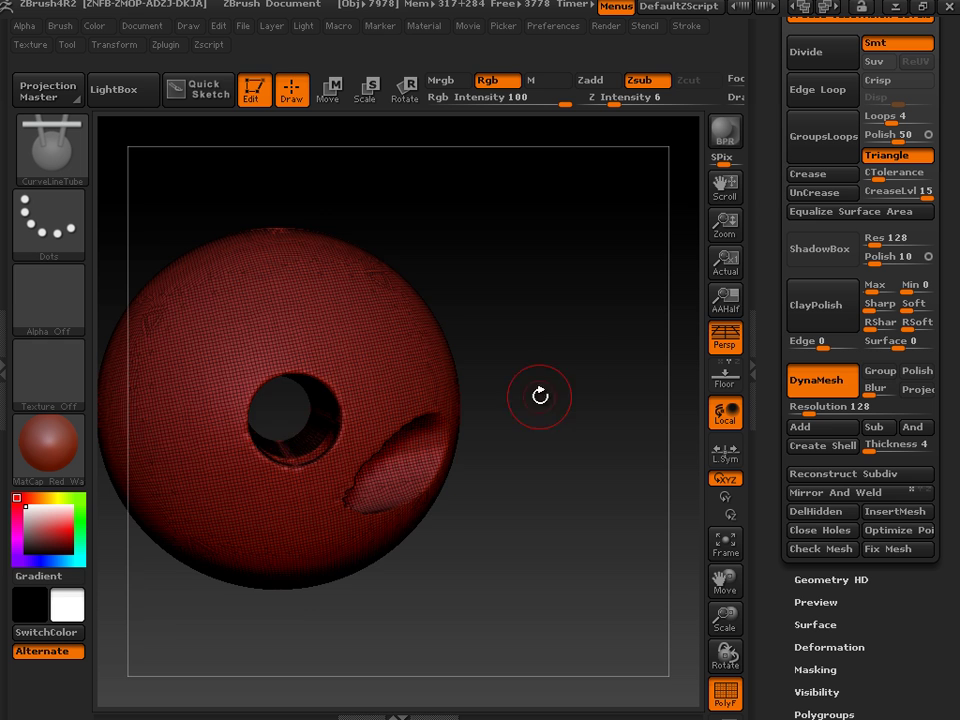
pyautogui.moveTo(540, 396); pyautogui.dragTo(656, 398)
pyautogui.moveTo(724, 579); pyautogui.dragTo(268, 308)
pyautogui.moveTo(242, 262); pyautogui.dragTo(225, 261)
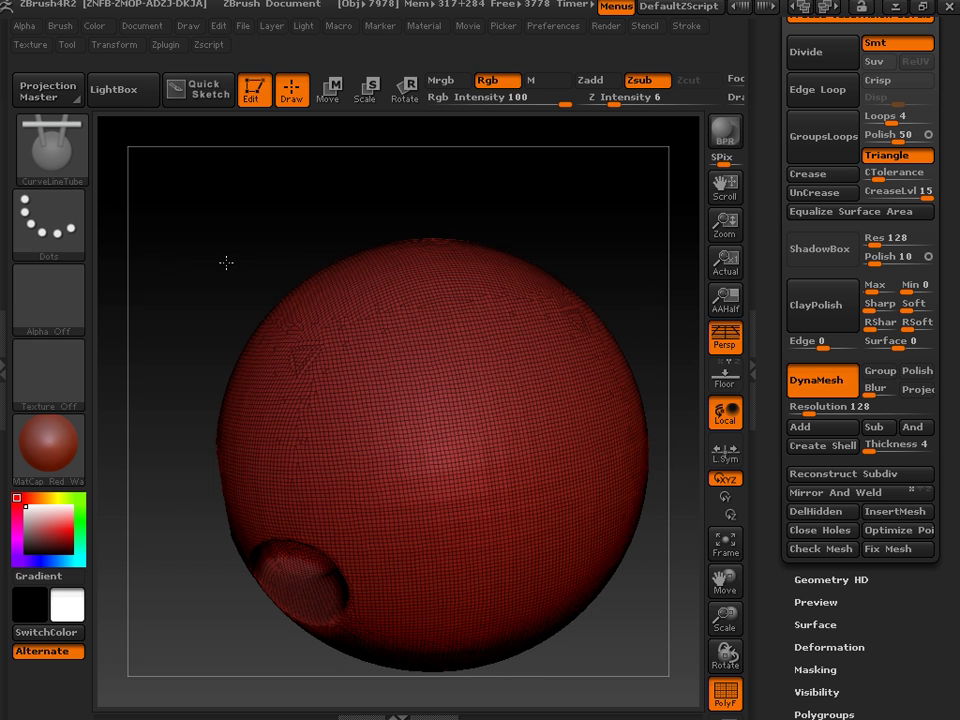
# Insert a cylinder on the upper front of the sphere with the InsertCylinder brush in Zadd mode
pyautogui.click(63, 157)
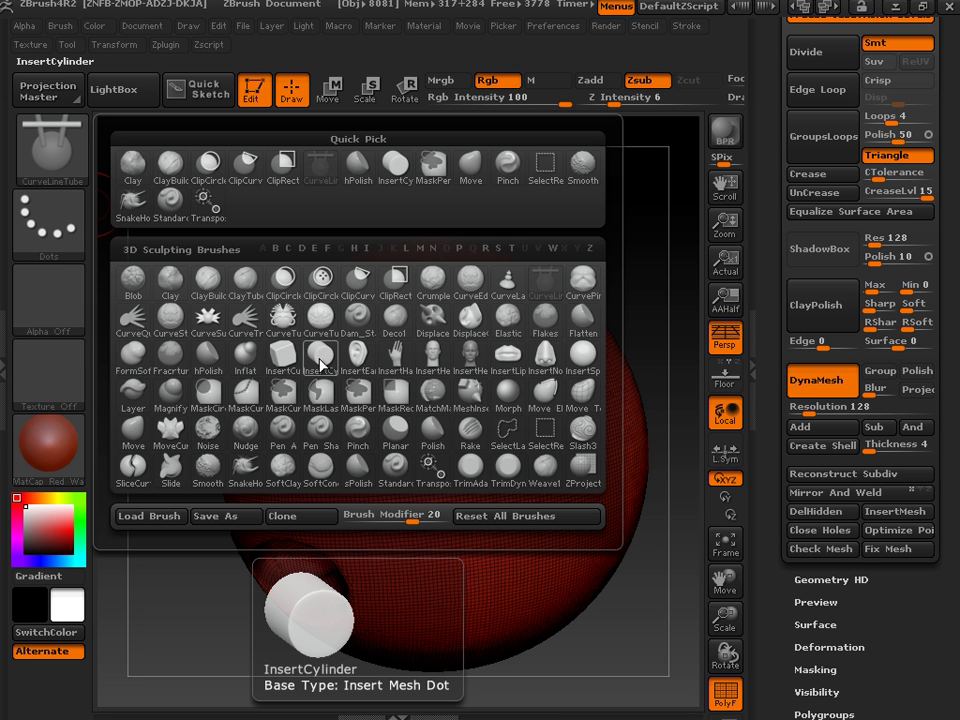
pyautogui.click(320, 356)
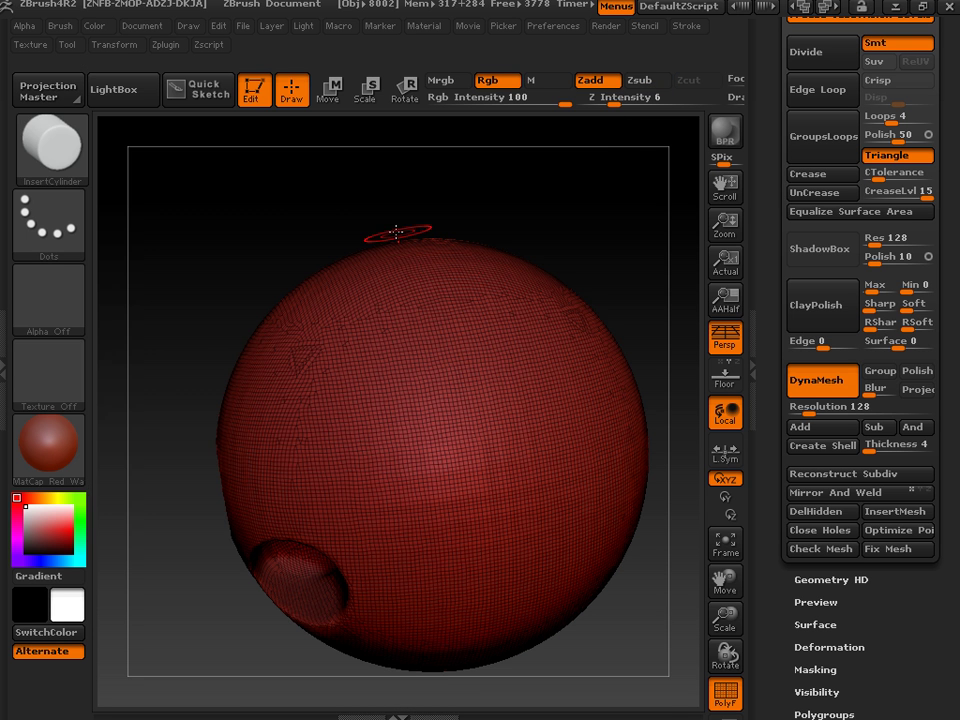
pyautogui.moveTo(330, 209); pyautogui.dragTo(250, 215)
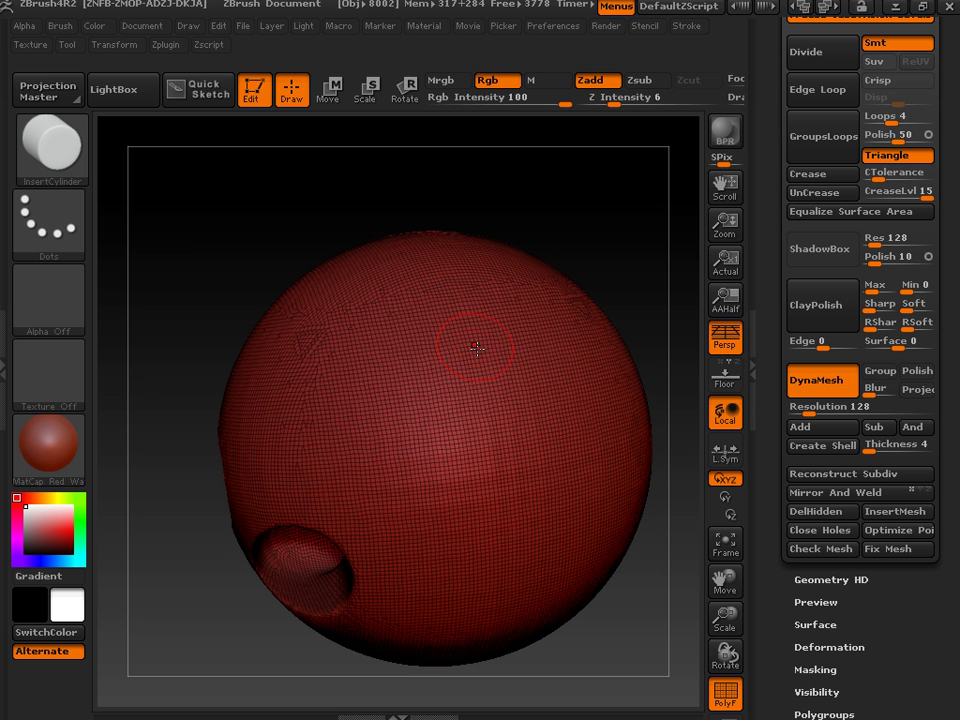
pyautogui.moveTo(506, 329)
pyautogui.mouseDown()
pyautogui.moveTo(553, 413)
pyautogui.moveTo(533, 386)
pyautogui.mouseUp()
pyautogui.moveTo(232, 136)
pyautogui.mouseDown()
pyautogui.moveTo(255, 163)
pyautogui.moveTo(249, 132)
pyautogui.mouseUp()
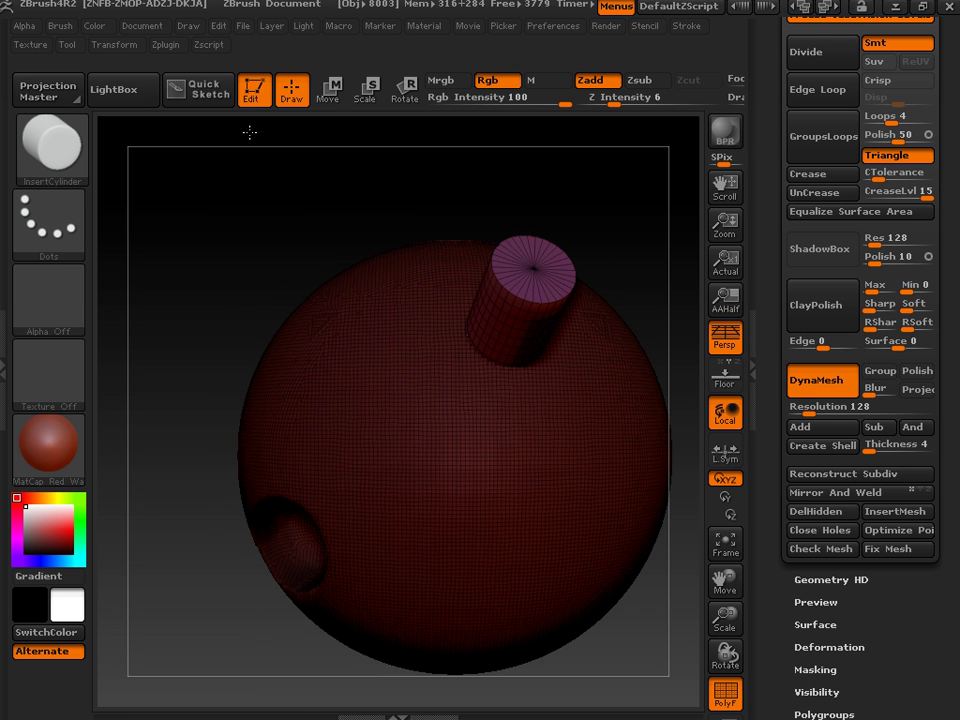
# Rotate the inserted cylinder with a Transpose line so it tilts sideways, and move it until it lies partly embedded in the sphere
pyautogui.click(404, 90)
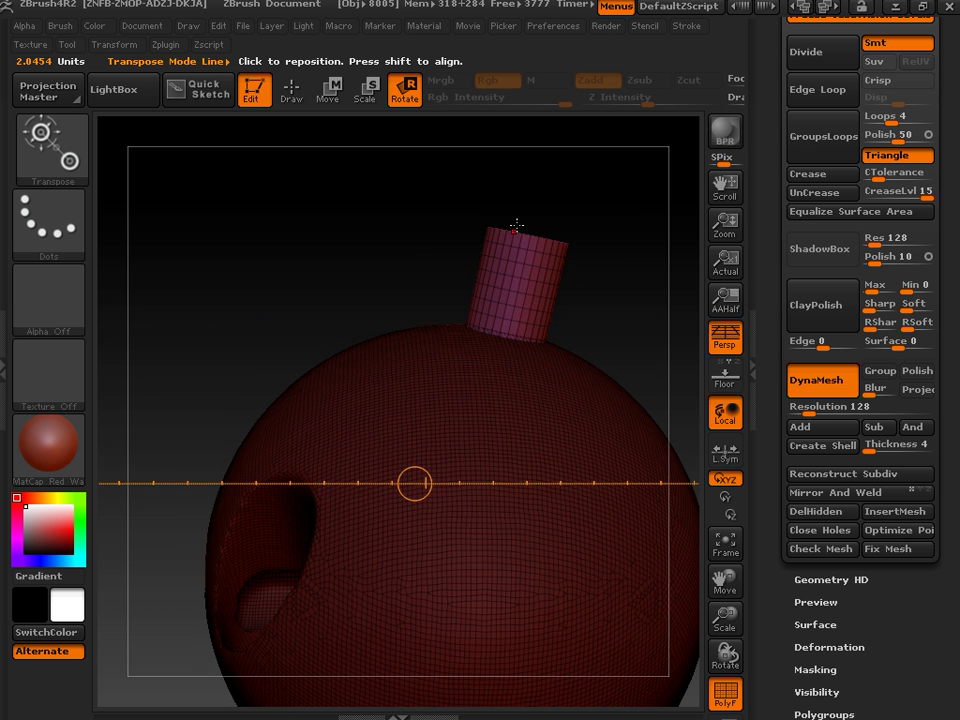
pyautogui.moveTo(521, 231); pyautogui.dragTo(492, 405)
pyautogui.moveTo(521, 231); pyautogui.dragTo(257, 272)
pyautogui.moveTo(508, 315); pyautogui.dragTo(551, 277)
pyautogui.click(327, 90)
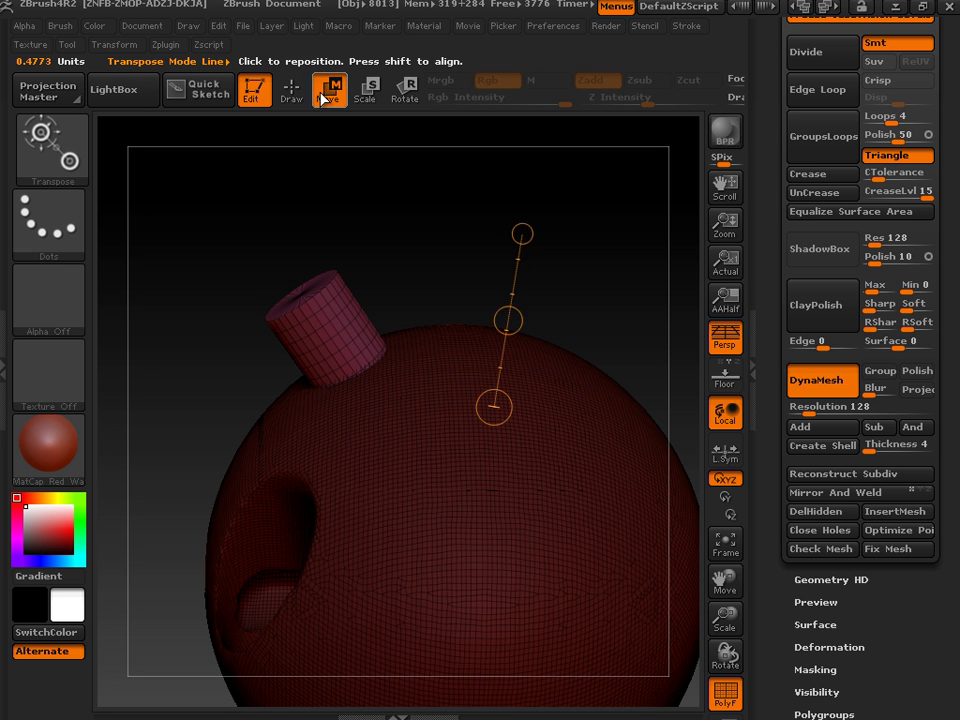
pyautogui.moveTo(508, 319); pyautogui.dragTo(822, 372)
pyautogui.moveTo(726, 572); pyautogui.dragTo(610, 545)
# Clear the mask and remesh the DynaMesh to fuse the cylinder with the sphere, and inspect the joined shape
pyautogui.click(292, 95)
pyautogui.moveTo(531, 259)
pyautogui.mouseDown()
pyautogui.moveTo(536, 311)
pyautogui.moveTo(561, 328)
pyautogui.moveTo(543, 259)
pyautogui.moveTo(573, 291)
pyautogui.mouseUp()
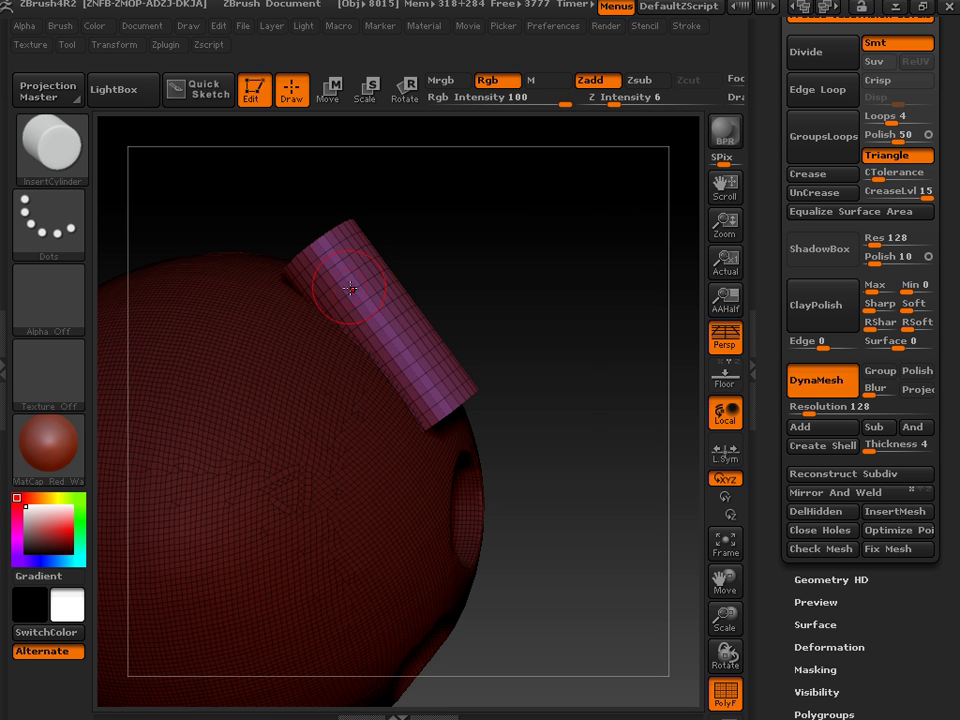
pyautogui.keyDown('ctrl'); pyautogui.moveTo(610, 257); pyautogui.dragTo(617, 530); pyautogui.keyUp('ctrl')
pyautogui.moveTo(605, 214)
pyautogui.keyDown('ctrl'); pyautogui.mouseDown()
pyautogui.moveTo(587, 491)
pyautogui.moveTo(561, 368)
pyautogui.moveTo(508, 377)
pyautogui.moveTo(552, 398)
pyautogui.moveTo(594, 467)
pyautogui.moveTo(611, 343)
pyautogui.moveTo(656, 381)
pyautogui.moveTo(622, 389)
pyautogui.mouseUp(); pyautogui.keyUp('ctrl')
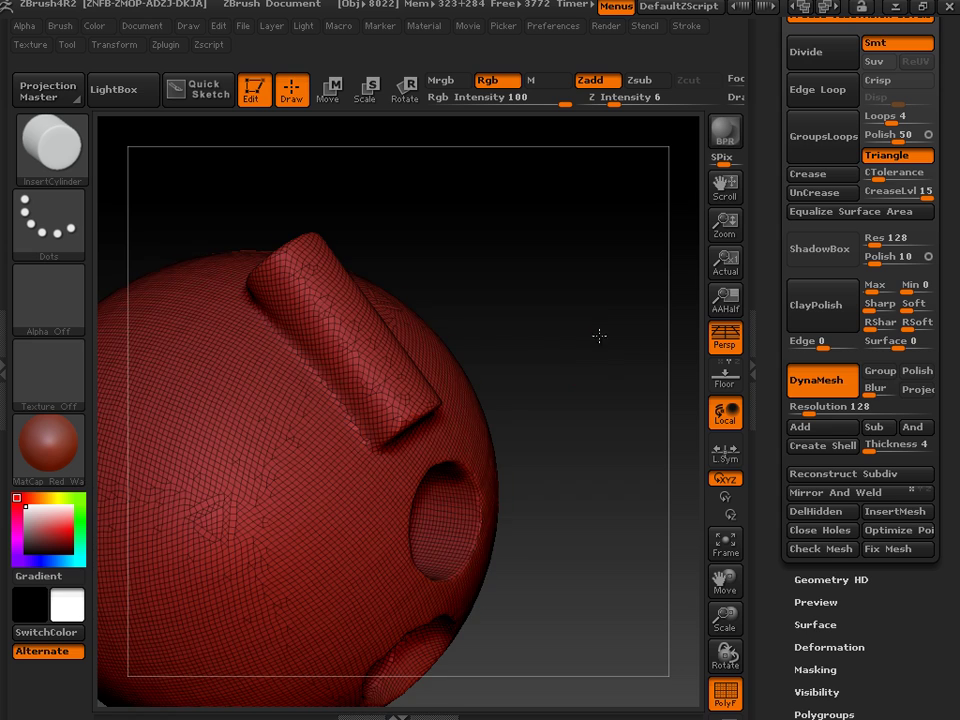
pyautogui.moveTo(599, 336); pyautogui.dragTo(524, 358)
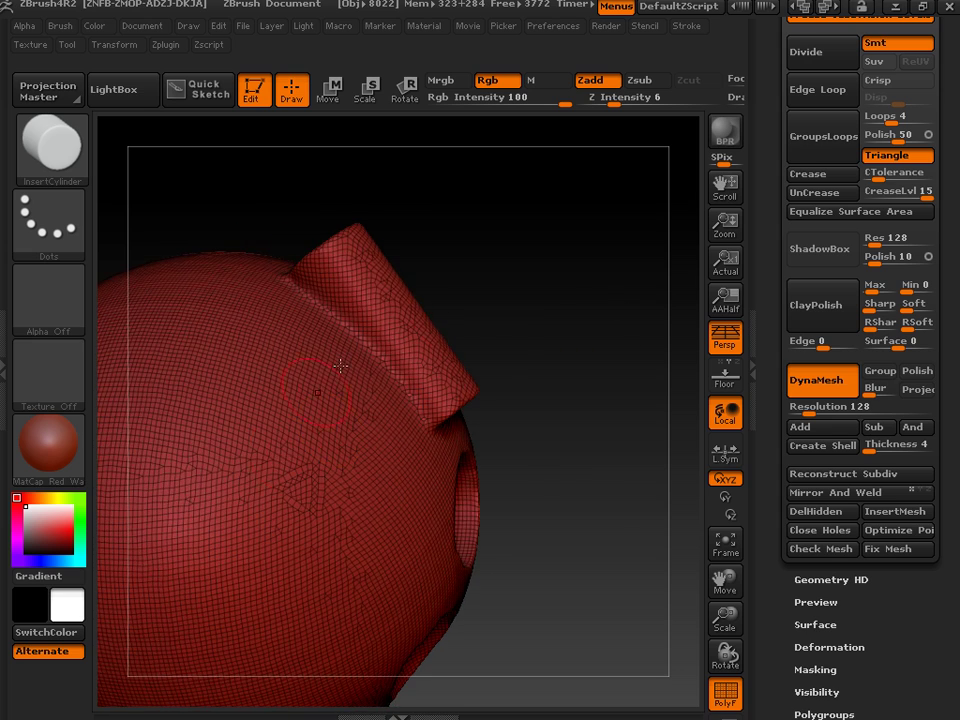
pyautogui.moveTo(630, 355); pyautogui.dragTo(466, 294)
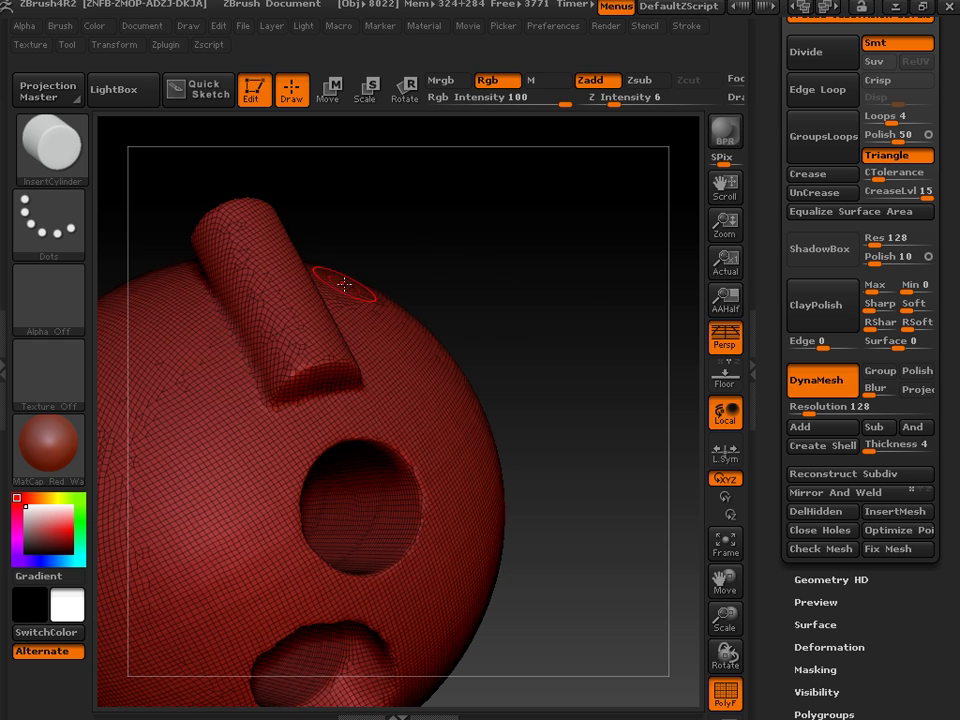
pyautogui.moveTo(344, 285)
pyautogui.mouseDown()
pyautogui.moveTo(598, 343)
pyautogui.moveTo(489, 311)
pyautogui.mouseUp()
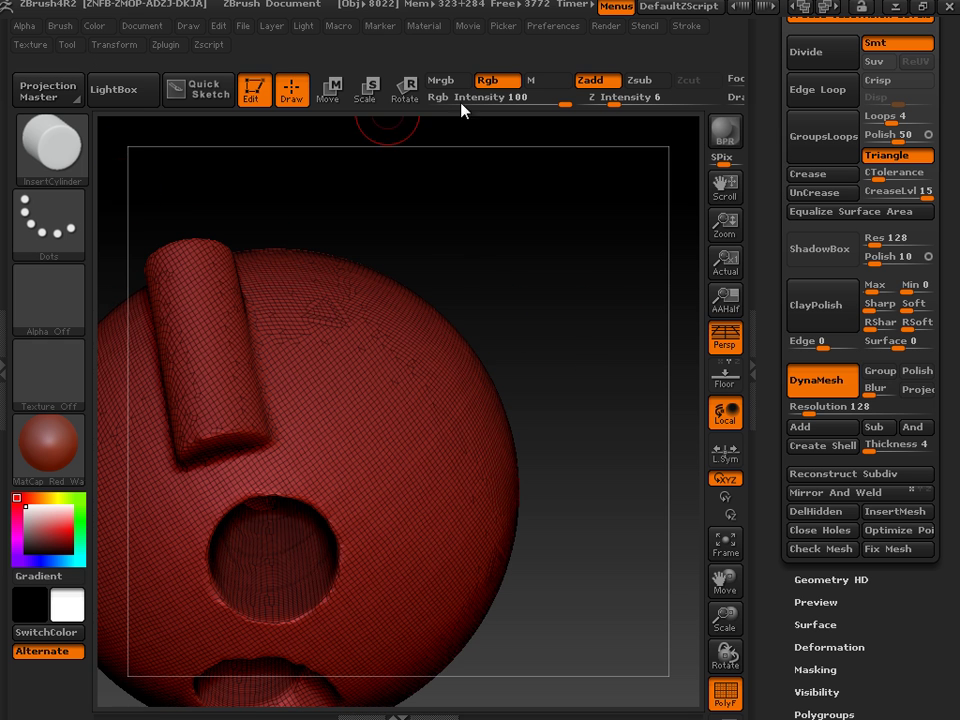
# Insert a CurveLineTube in Zsub mode diagonally across the upper side of the sphere, away from the fused cylinder
pyautogui.click(58, 144)
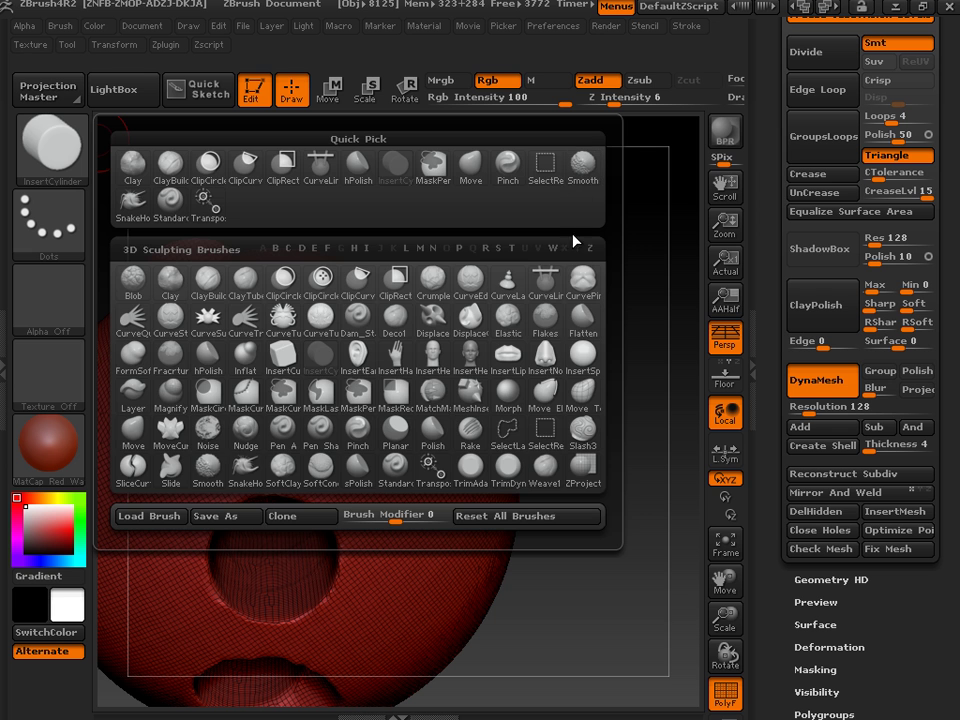
pyautogui.click(585, 282)
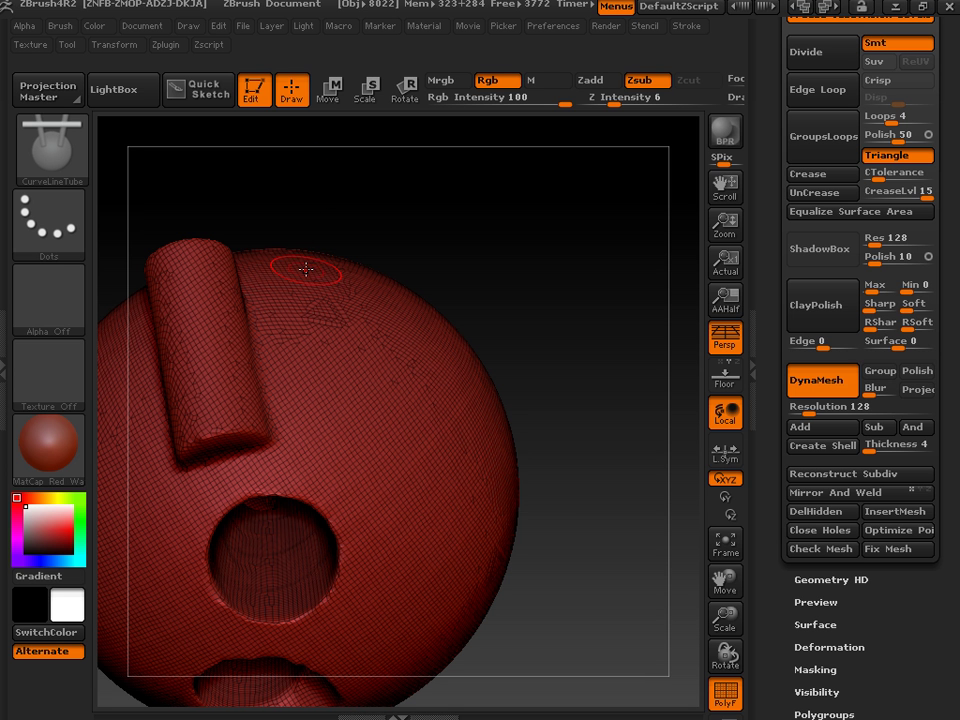
pyautogui.moveTo(405, 318)
pyautogui.mouseDown()
pyautogui.moveTo(527, 450)
pyautogui.moveTo(529, 482)
pyautogui.moveTo(595, 557)
pyautogui.mouseUp()
pyautogui.moveTo(590, 479)
pyautogui.mouseDown()
pyautogui.moveTo(555, 429)
pyautogui.moveTo(551, 439)
pyautogui.moveTo(535, 371)
pyautogui.mouseUp()
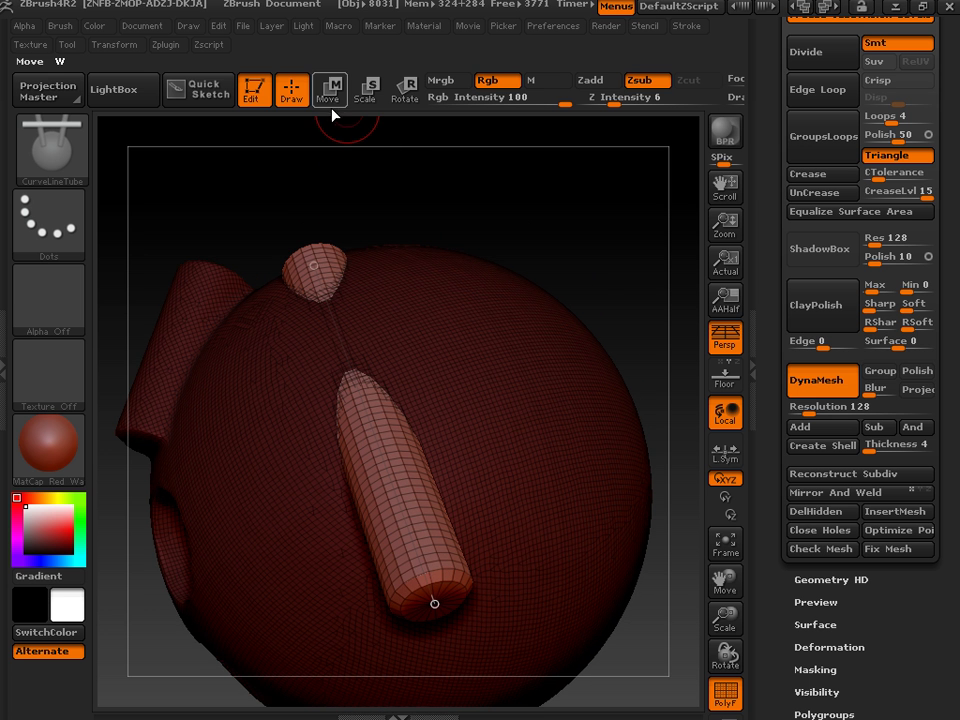
# Bend the diagonal tube to follow the curvature of the sphere and shift its lower end down along the surface
pyautogui.moveTo(549, 221)
pyautogui.mouseDown()
pyautogui.moveTo(574, 146)
pyautogui.moveTo(590, 150)
pyautogui.mouseUp()
pyautogui.moveTo(440, 310); pyautogui.dragTo(405, 255)
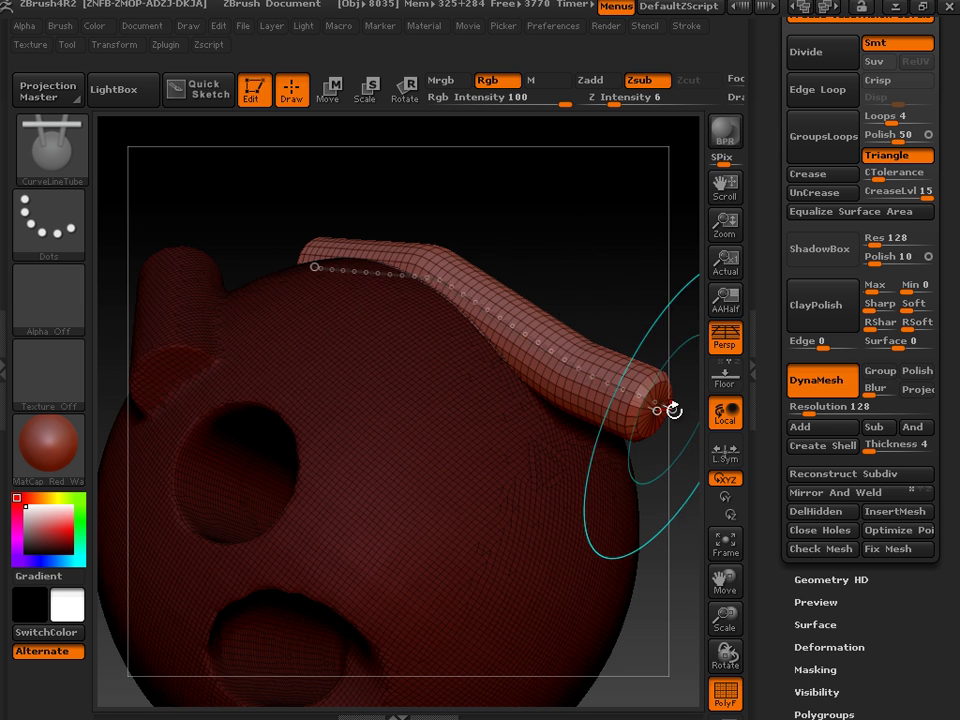
pyautogui.moveTo(662, 409); pyautogui.dragTo(633, 520)
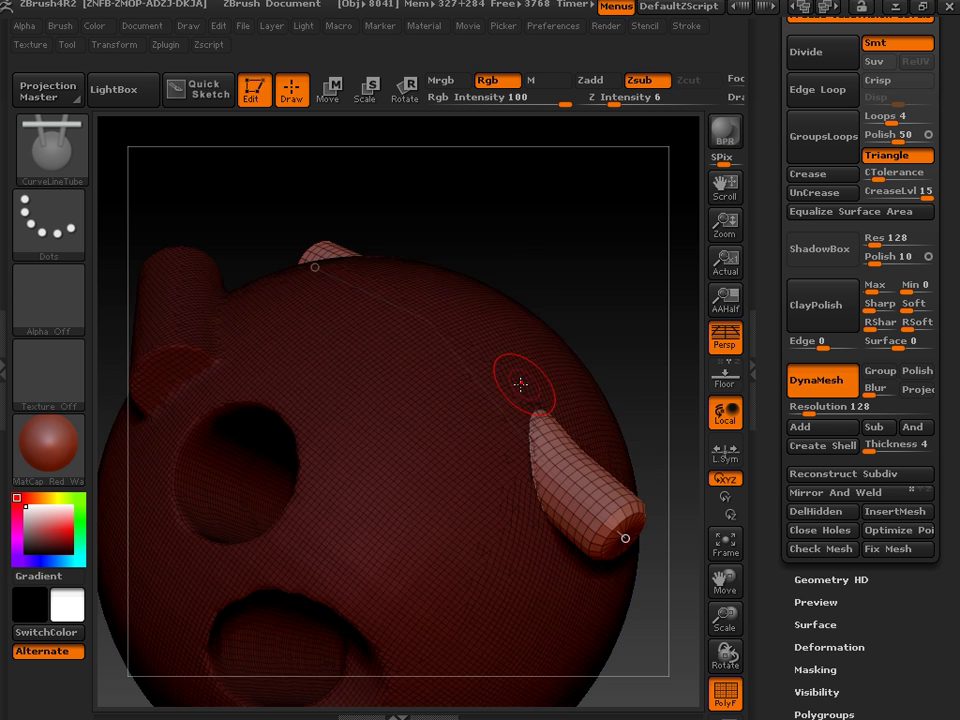
pyautogui.click(508, 379)
pyautogui.click(450, 284)
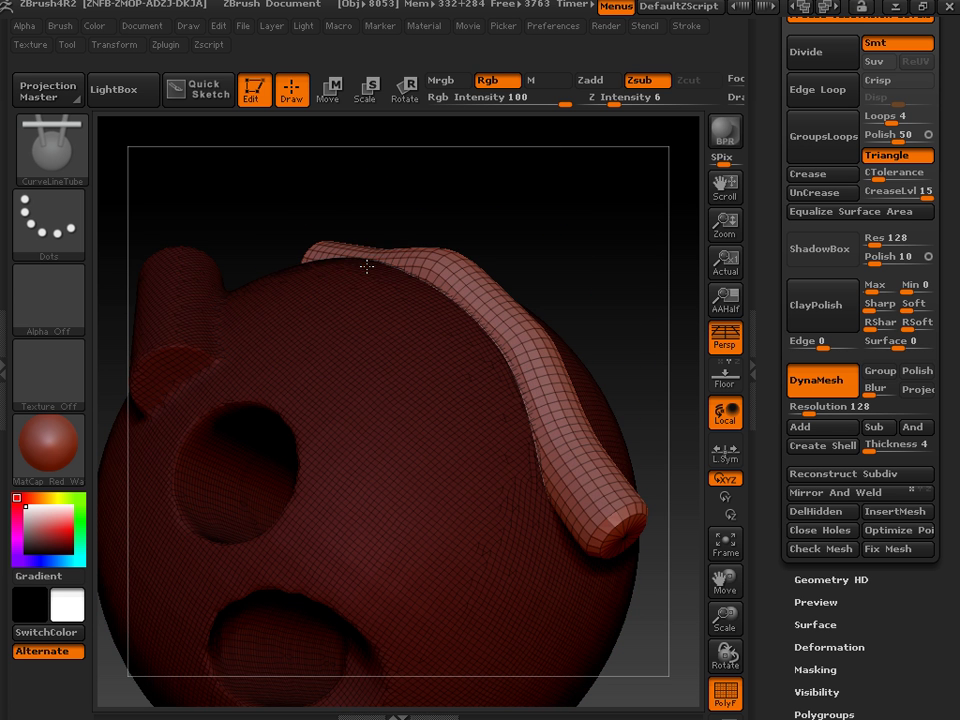
pyautogui.moveTo(568, 229); pyautogui.dragTo(610, 270)
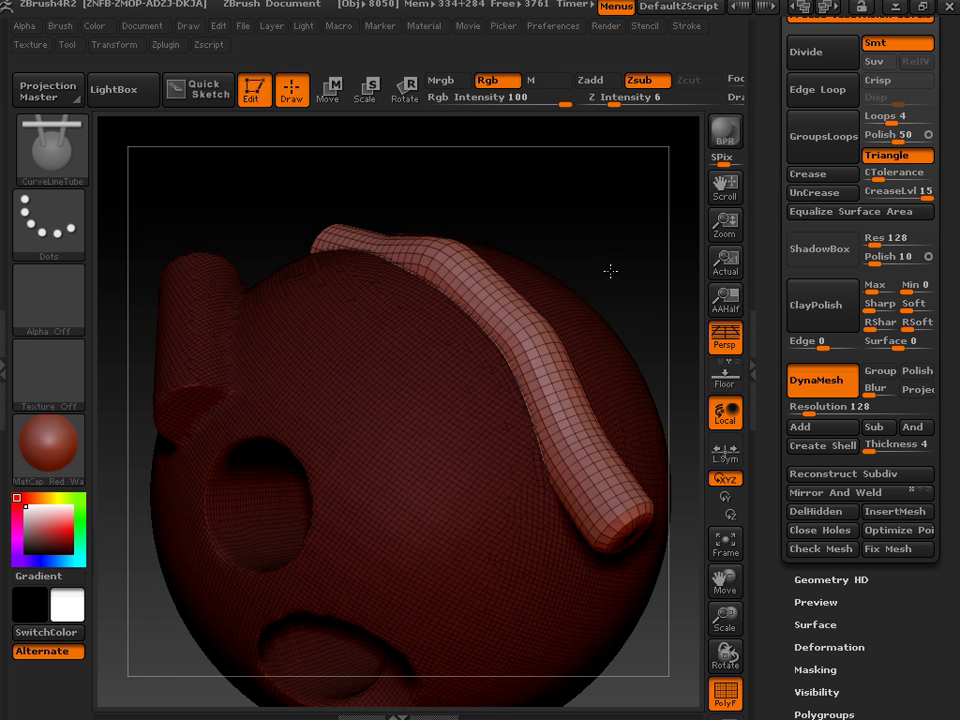
# Clear the mask and remesh the DynaMesh to cut the bent tube as a groove, and hide the PolyFrame wireframe
pyautogui.moveTo(632, 185)
pyautogui.keyDown('ctrl'); pyautogui.mouseDown()
pyautogui.moveTo(621, 336)
pyautogui.moveTo(631, 328)
pyautogui.moveTo(634, 375)
pyautogui.moveTo(601, 238)
pyautogui.moveTo(672, 268)
pyautogui.moveTo(645, 261)
pyautogui.moveTo(583, 199)
pyautogui.moveTo(659, 231)
pyautogui.moveTo(626, 231)
pyautogui.moveTo(600, 298)
pyautogui.moveTo(589, 227)
pyautogui.moveTo(632, 248)
pyautogui.moveTo(613, 270)
pyautogui.moveTo(645, 227)
pyautogui.moveTo(662, 274)
pyautogui.moveTo(628, 320)
pyautogui.moveTo(666, 300)
pyautogui.moveTo(624, 253)
pyautogui.moveTo(600, 248)
pyautogui.moveTo(700, 411)
pyautogui.mouseUp(); pyautogui.keyUp('ctrl')
pyautogui.click(725, 690)
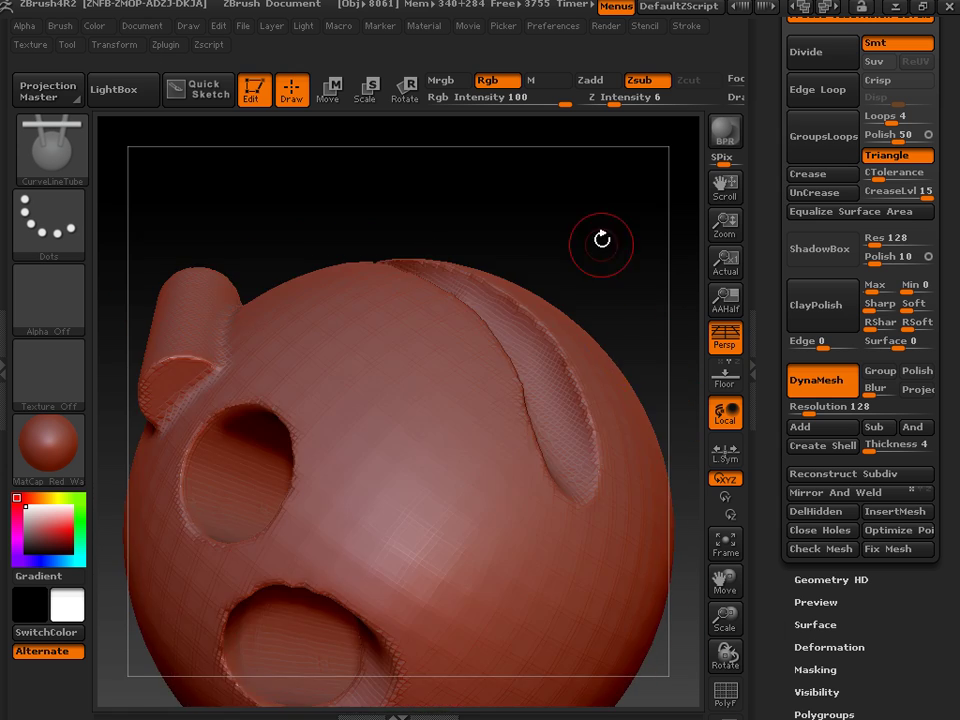
pyautogui.moveTo(600, 240)
pyautogui.mouseDown()
pyautogui.moveTo(583, 276)
pyautogui.moveTo(510, 302)
pyautogui.moveTo(532, 366)
pyautogui.mouseUp()
# Soften the rough rim of the groove with the Smooth brush and flatten the surface around it with the hPolish brush
pyautogui.press('shift')
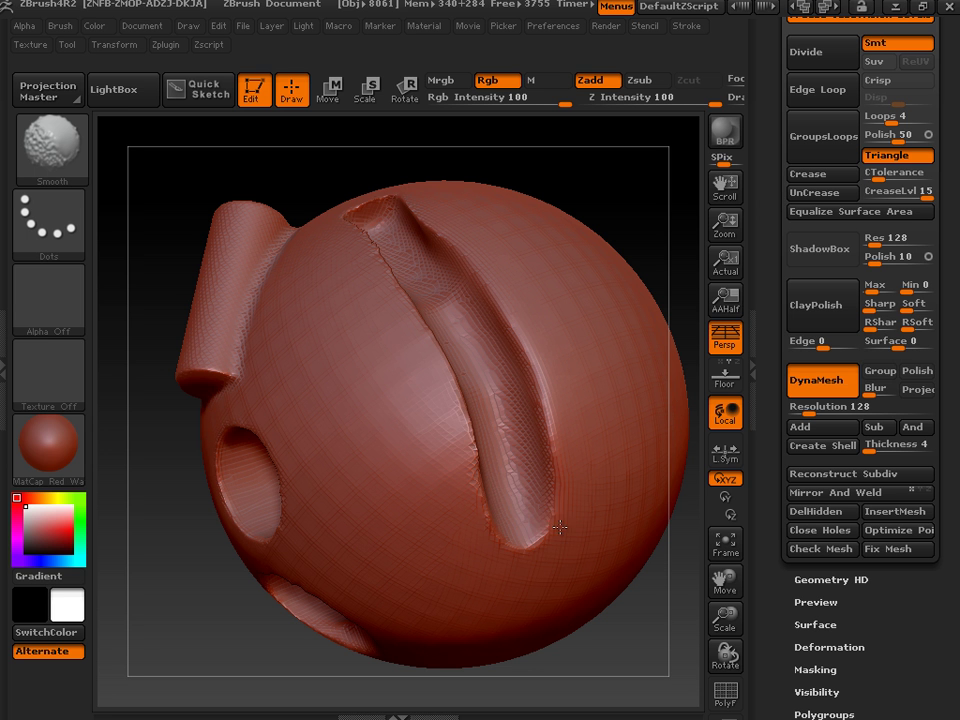
pyautogui.keyDown('shift'); pyautogui.moveTo(487, 476); pyautogui.dragTo(442, 357); pyautogui.keyUp('shift')
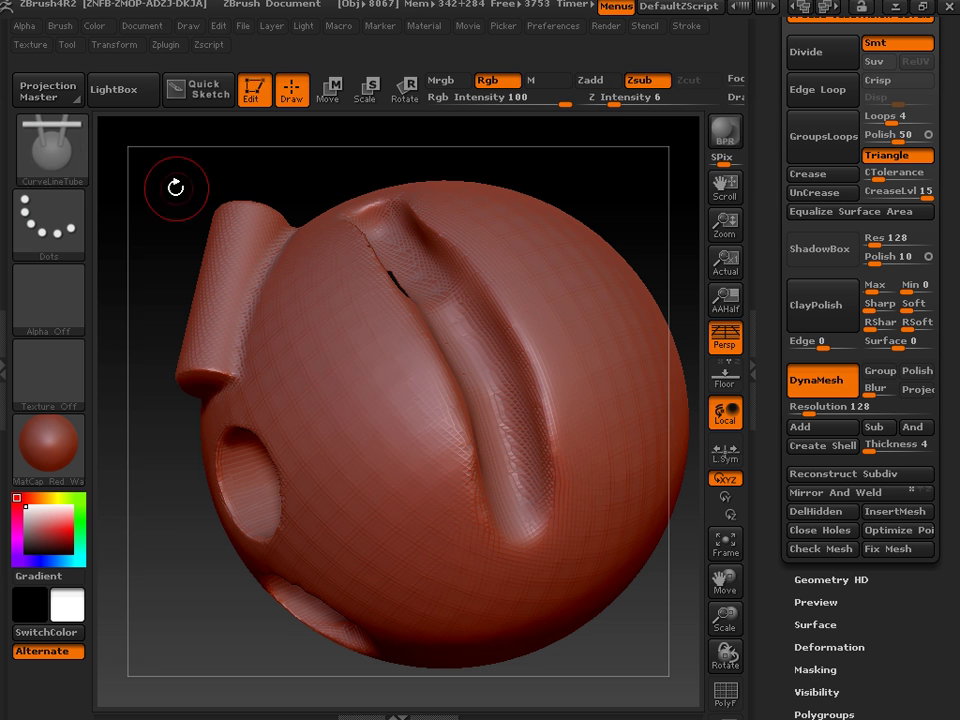
pyautogui.click(50, 142)
pyautogui.click(82, 152)
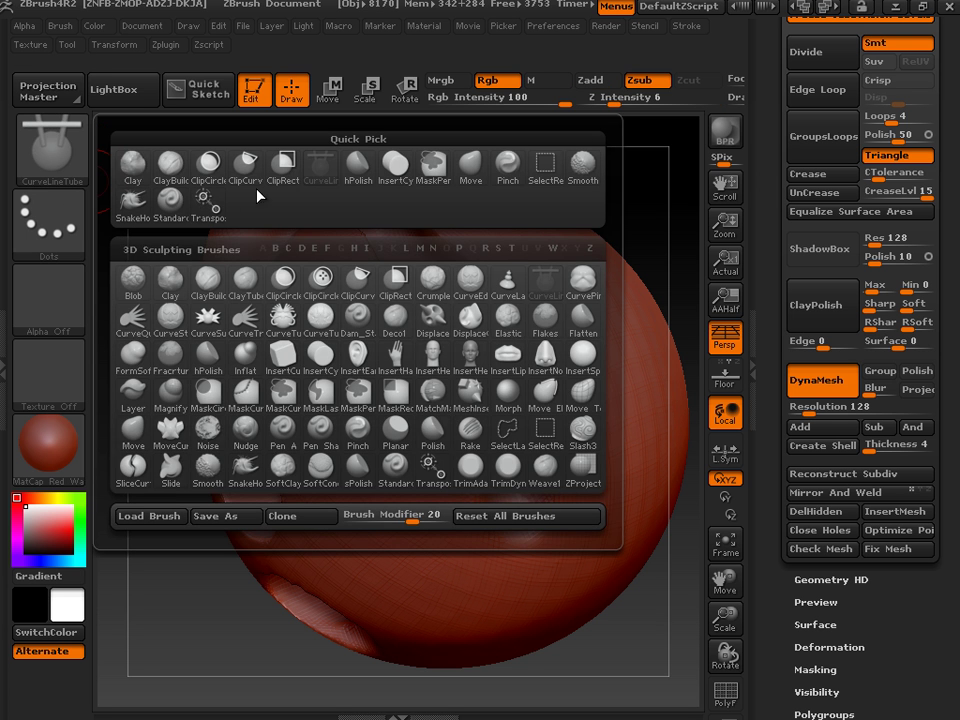
pyautogui.click(359, 168)
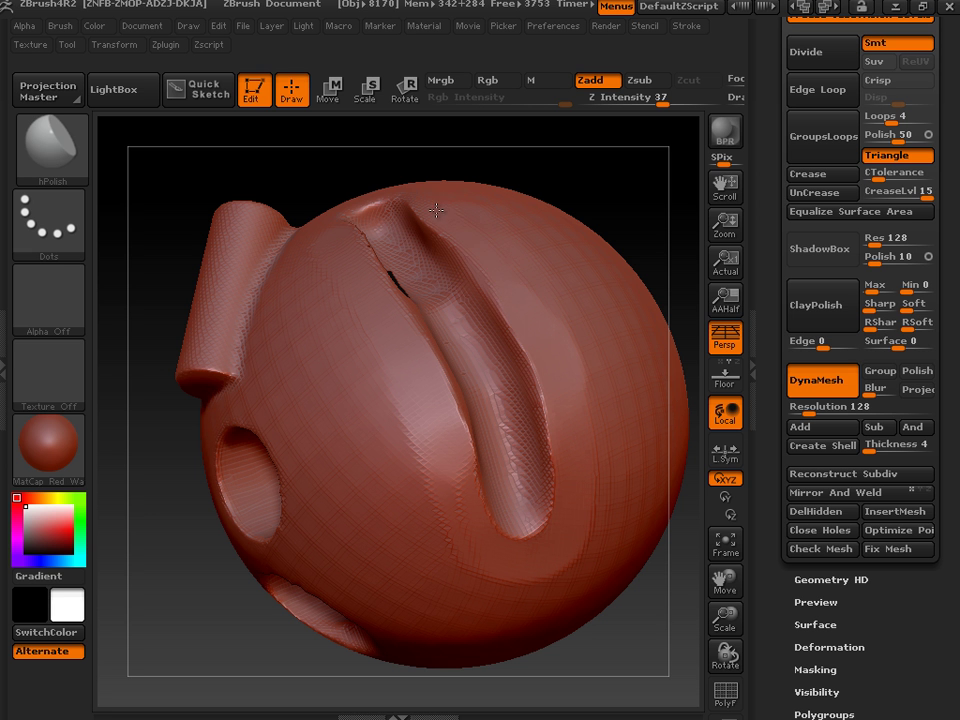
pyautogui.moveTo(417, 161); pyautogui.dragTo(399, 165)
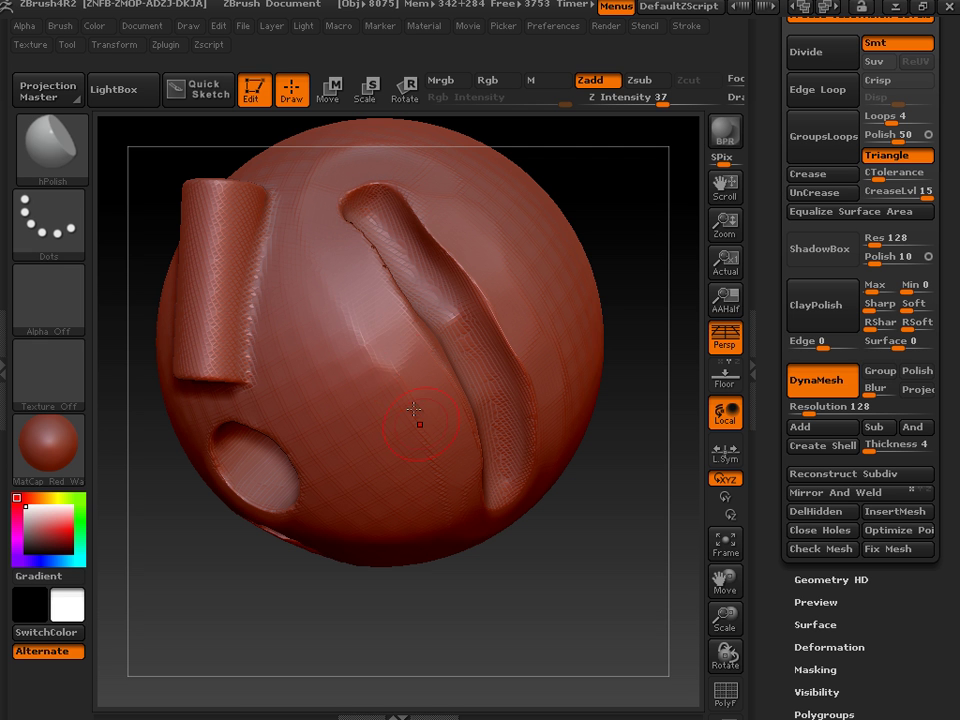
pyautogui.press('shift')
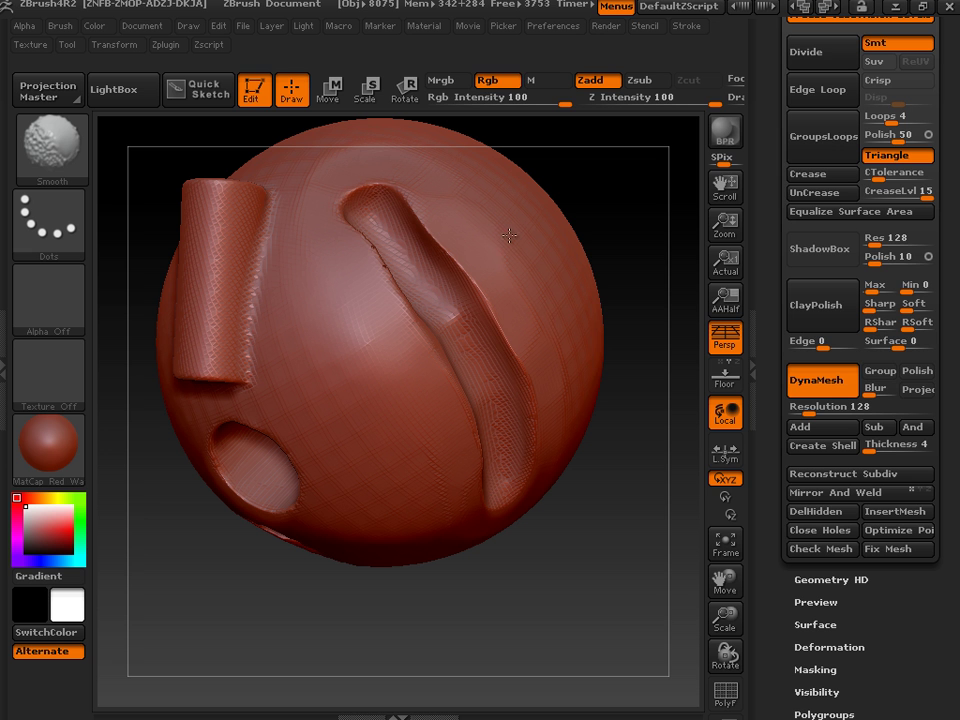
pyautogui.moveTo(765, 236); pyautogui.dragTo(782, 437)
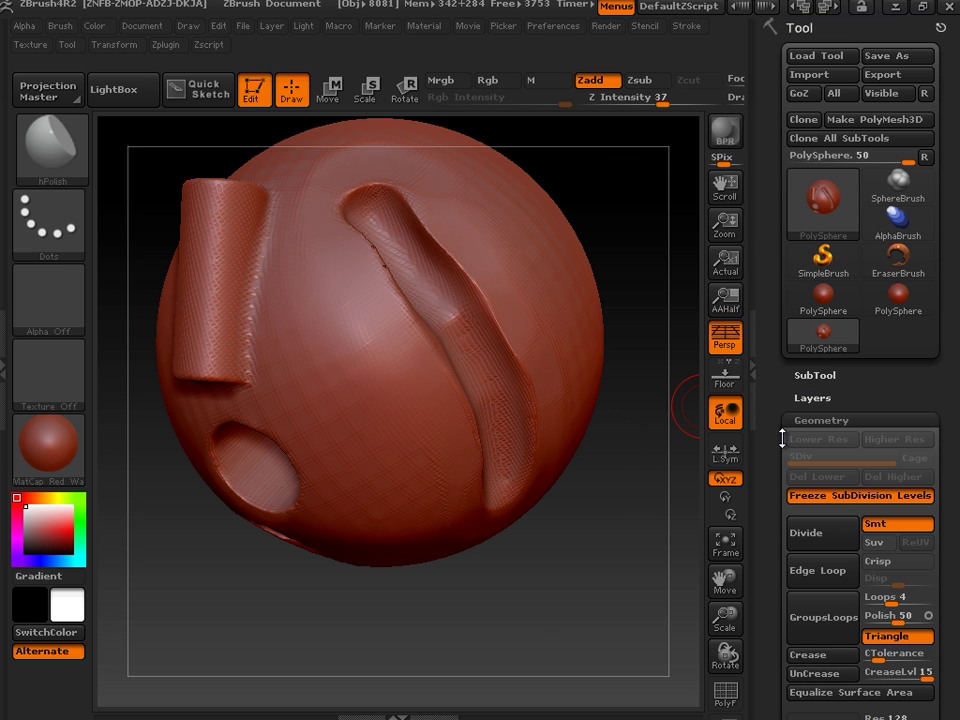